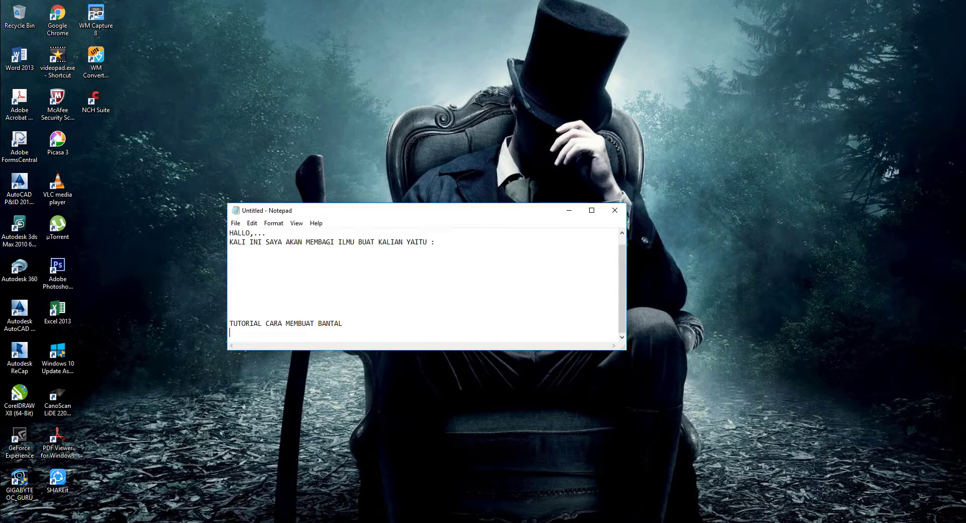
- Add the line "PERHATIKAN BAIK2,..." to the note and switch to 3ds Max
type("PERHATIKAN BAIK2,...")
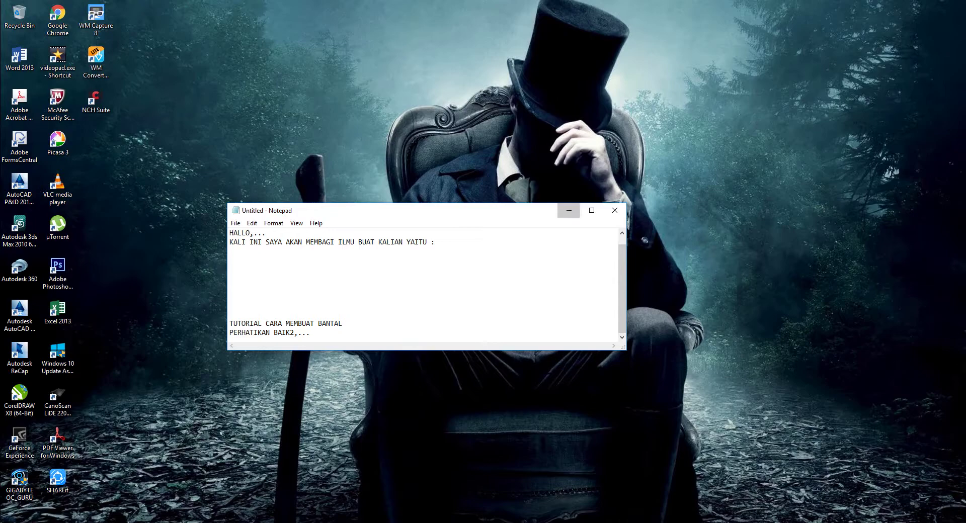
left_click(569, 210)
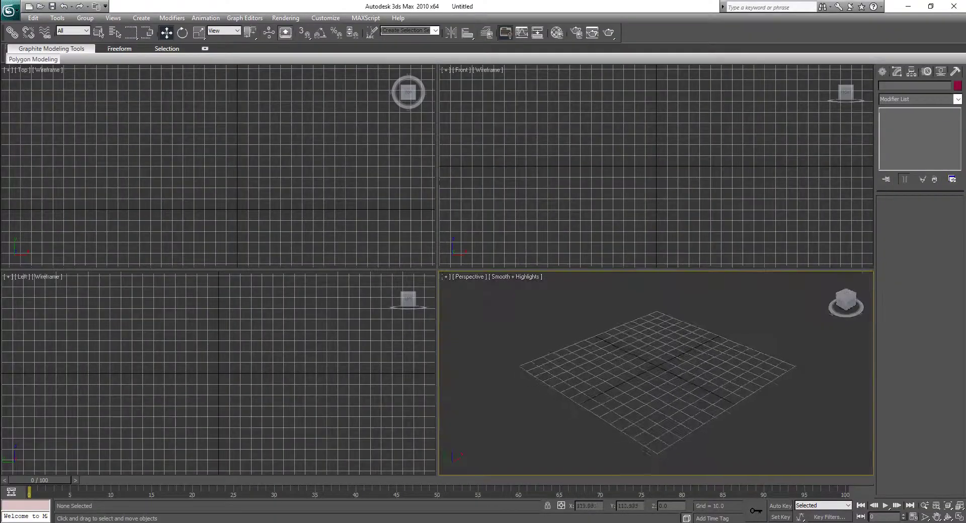
- Create a plane about 139 by 138 units covering the grid in an enlarged Perspective view
key("alt+w")
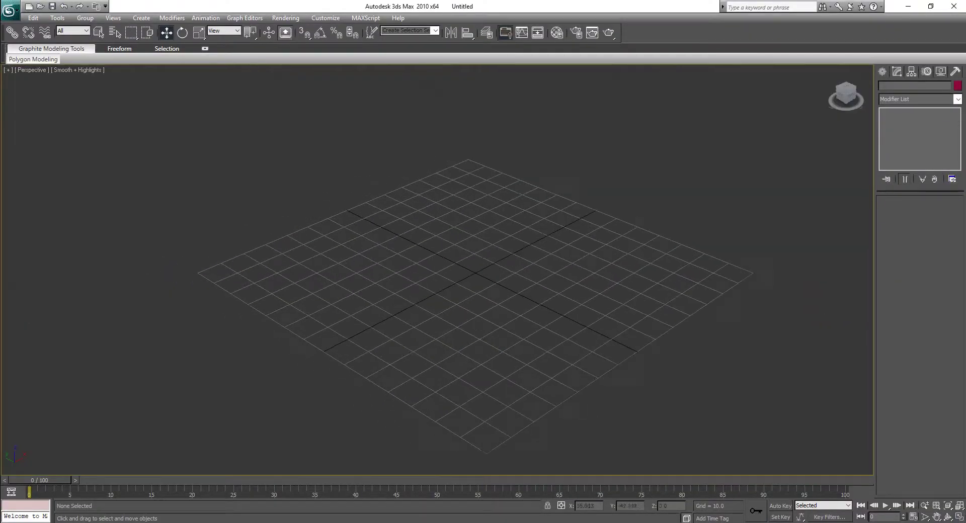
left_click(881, 71)
left_click(947, 88)
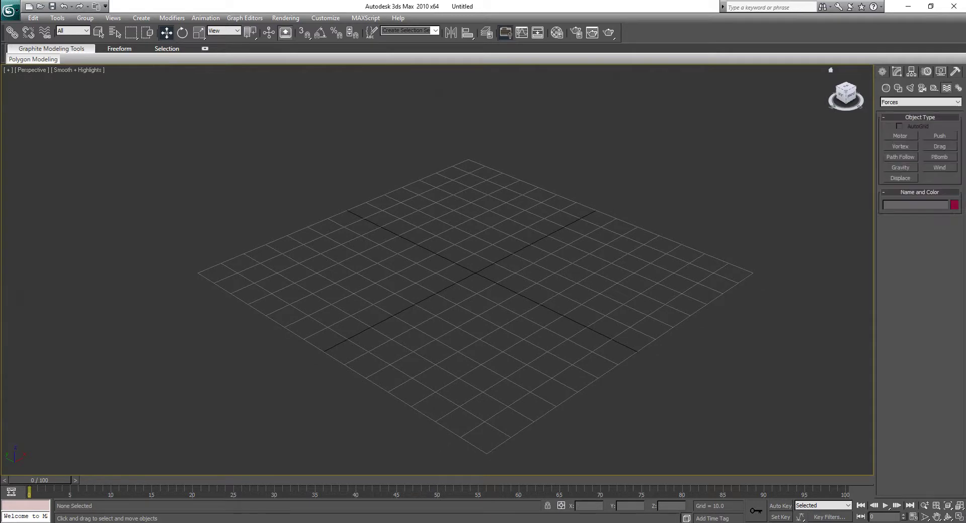
left_click(885, 88)
left_click(939, 178)
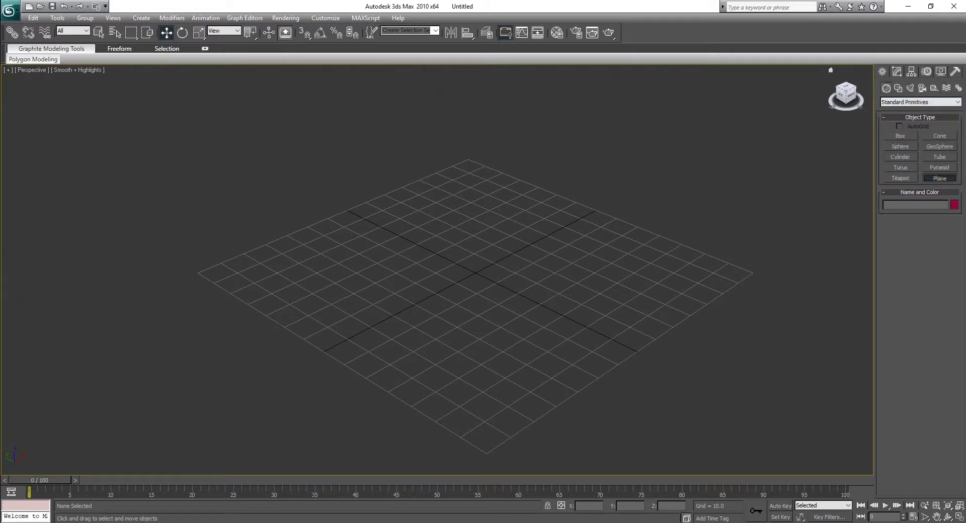
left_click_drag(195, 271, 753, 273)
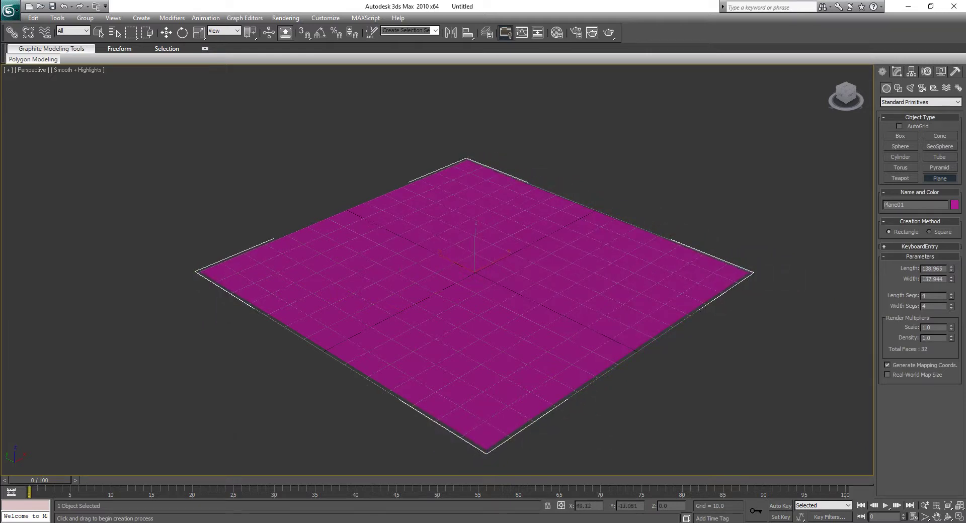
key("w")
middle_click_drag(474, 272, 481, 272)
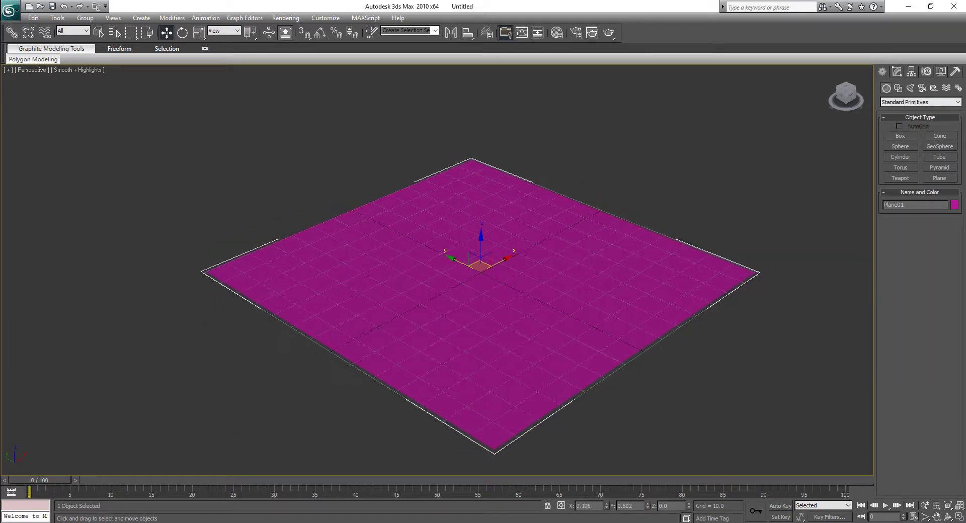
- Create a thin box about 30 long, 60 wide and 2.5 high on the plane and raise it about 10 units
left_click(900, 136)
left_click_drag(412, 281, 586, 248)
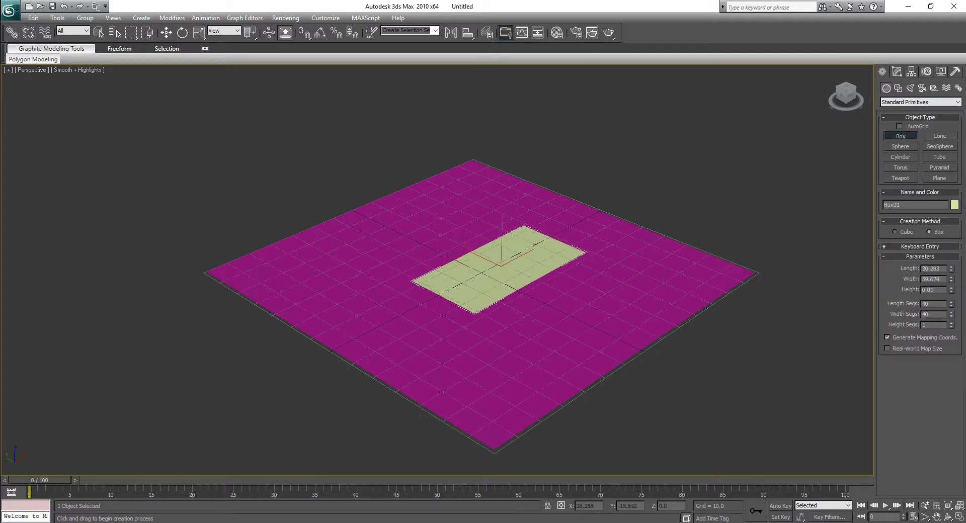
key("w")
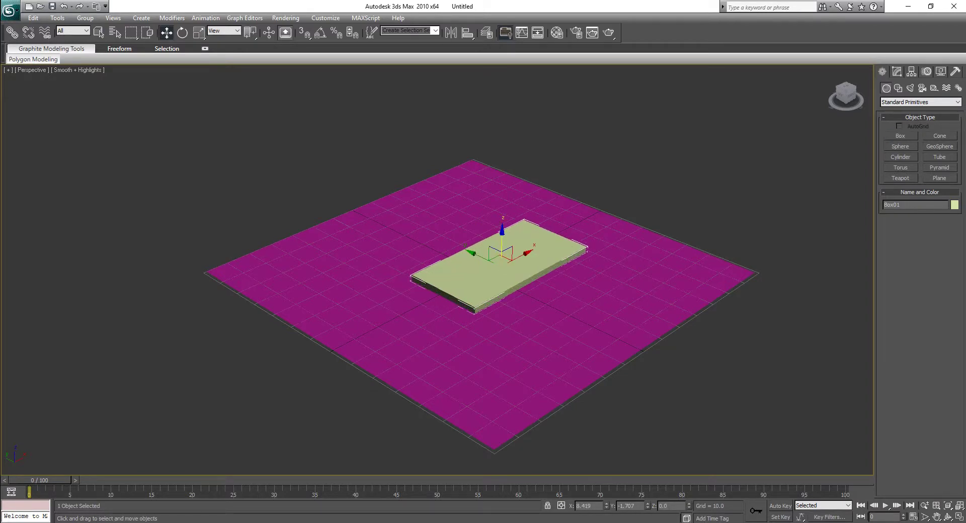
left_click_drag(502, 234, 502, 210)
- Set the box's length to 35, width to 50 and height to 1
left_click(896, 72)
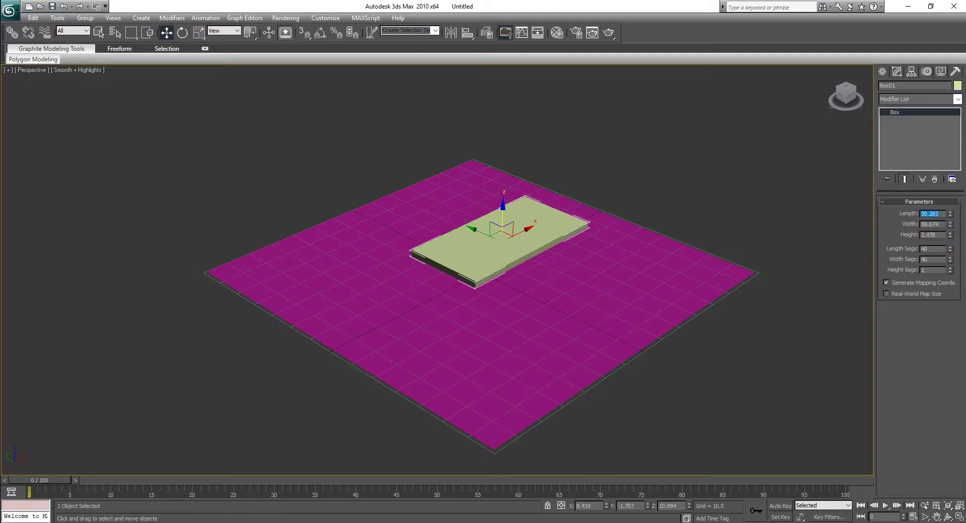
type("35")
key("Tab")
type("50")
key("Tab")
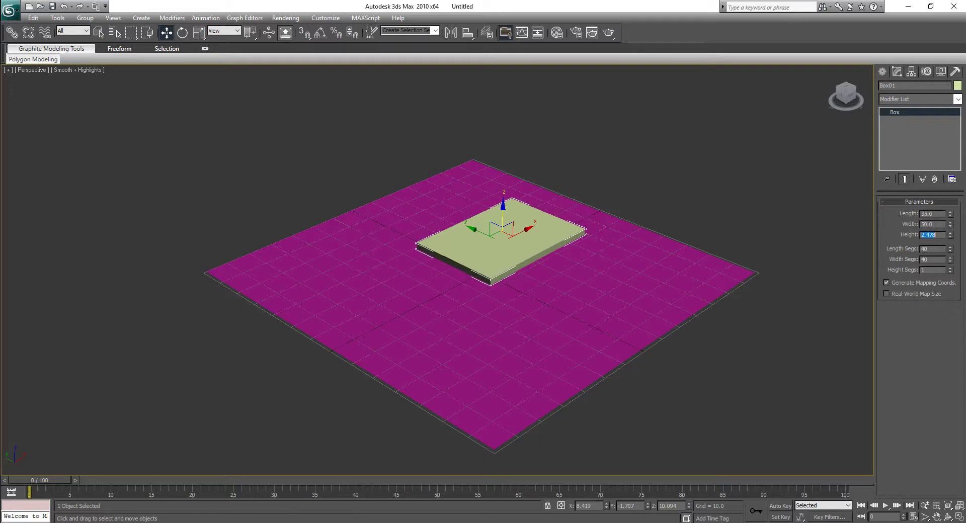
type("1")
key("Tab")
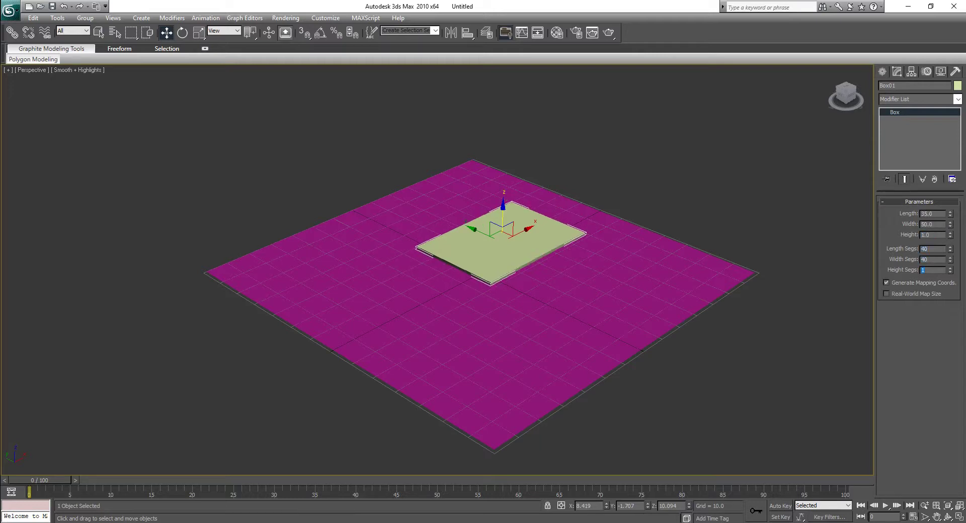
left_click(78, 70)
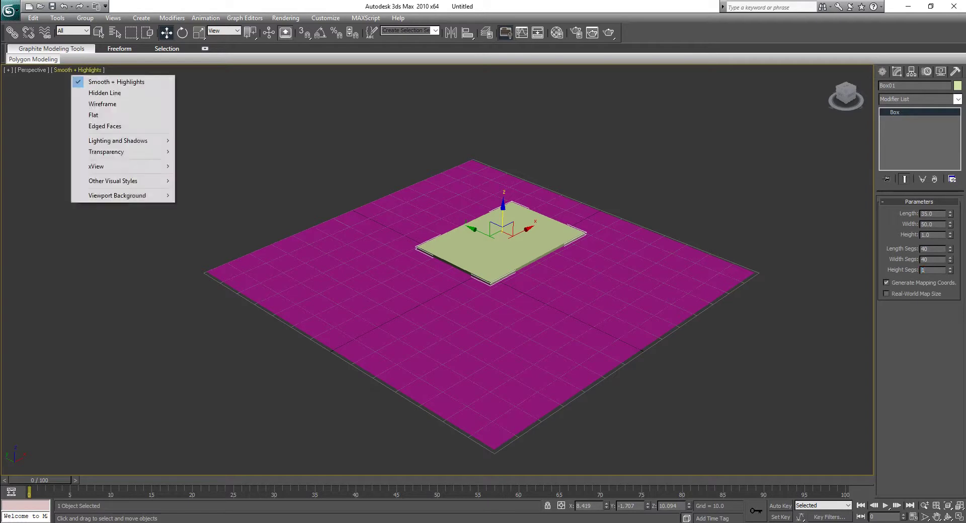
left_click(80, 93)
left_click(69, 70)
left_click(88, 81)
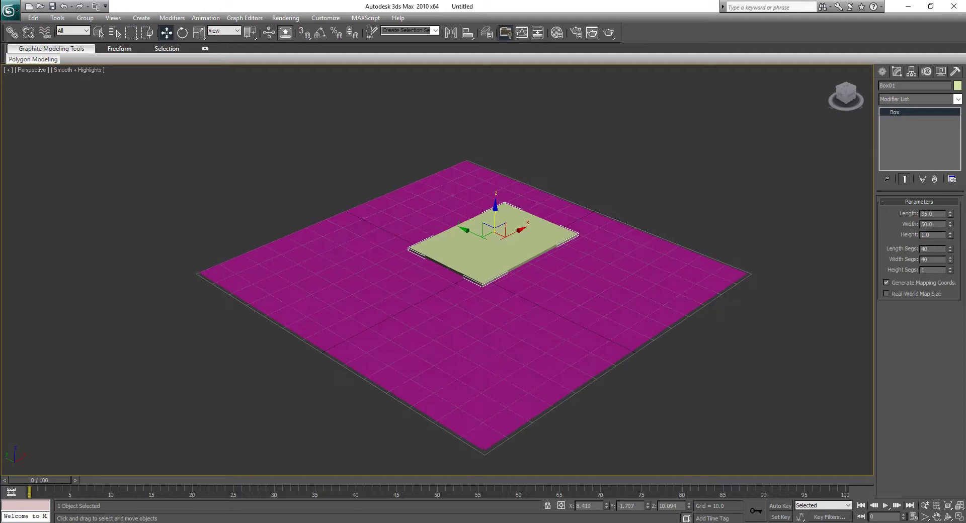
- Move the box closer to the plane's centre in the Top view and return to the enlarged Perspective view
left_click(959, 517)
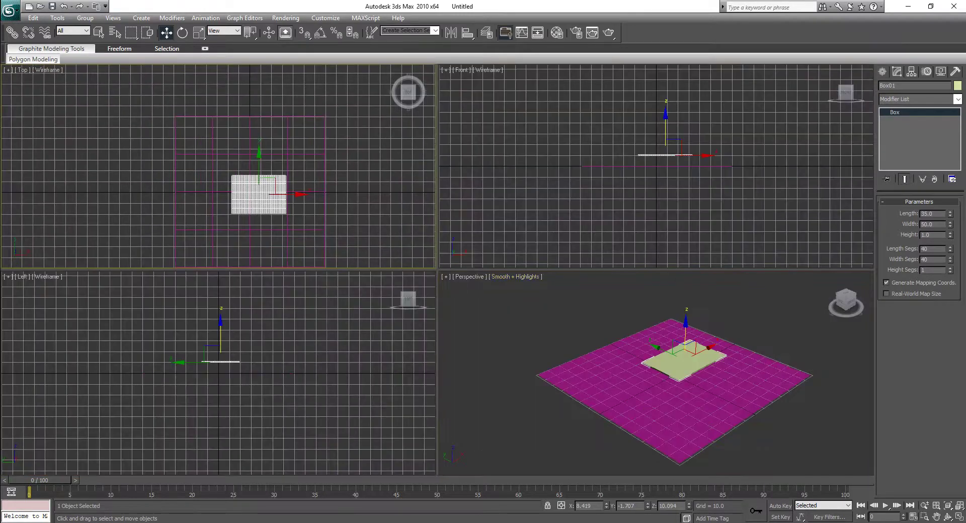
left_click_drag(268, 185, 263, 183)
middle_click_drag(695, 357, 659, 354)
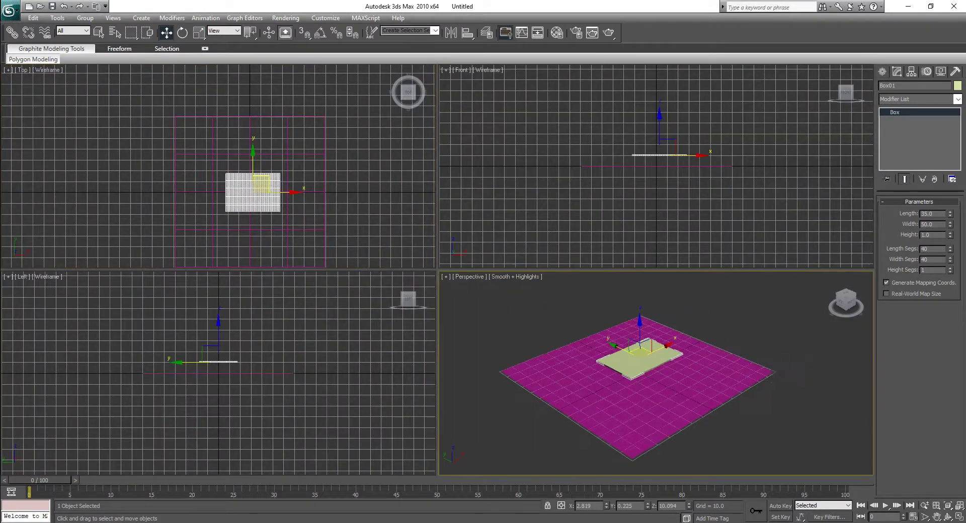
scroll(658, 353, "up", 3)
left_click(959, 517)
mouse_move(603, 327)
middle_mouse_down()
mouse_move(618, 322)
mouse_move(617, 339)
middle_mouse_up()
scroll(618, 326, "down", 3)
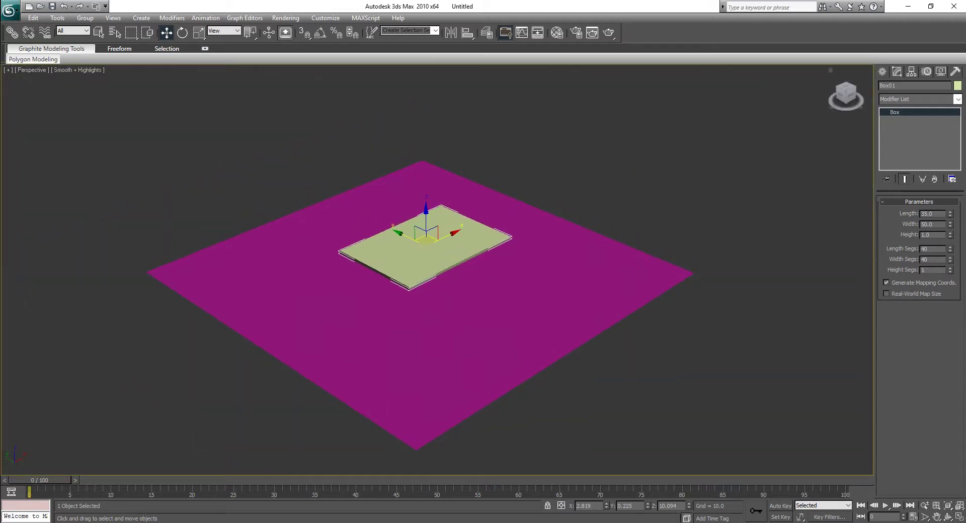
- Create a Gravity space warp with an icon size of about 11 beside the box near the plane's edge
left_click(882, 72)
left_click(946, 88)
left_click(900, 167)
left_click_drag(549, 191, 568, 200)
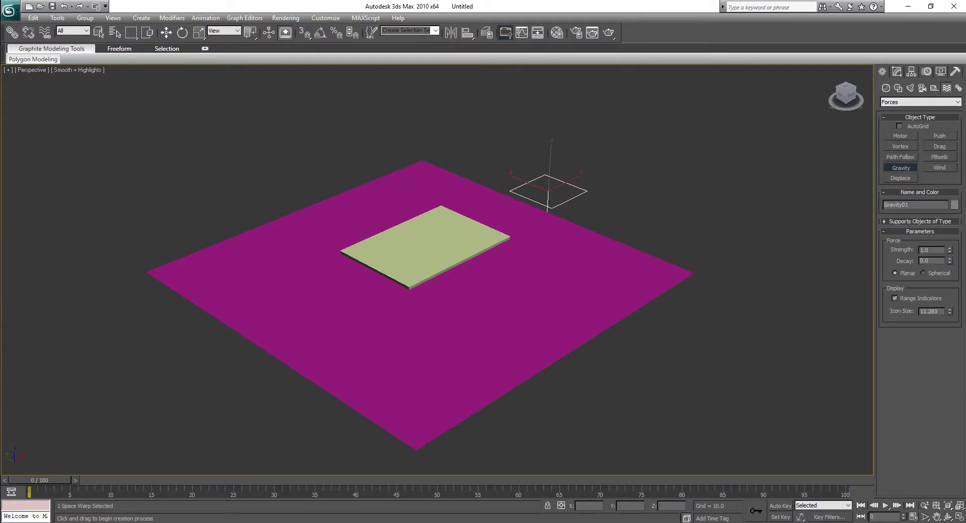
key("w")
- Apply the Cloth modifier to the box
left_click(508, 274)
left_click(445, 249)
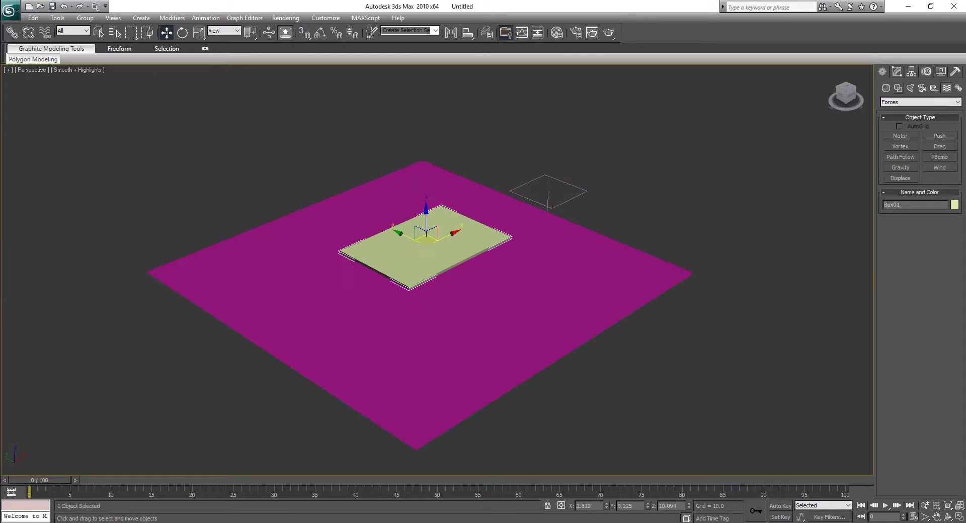
left_click(897, 72)
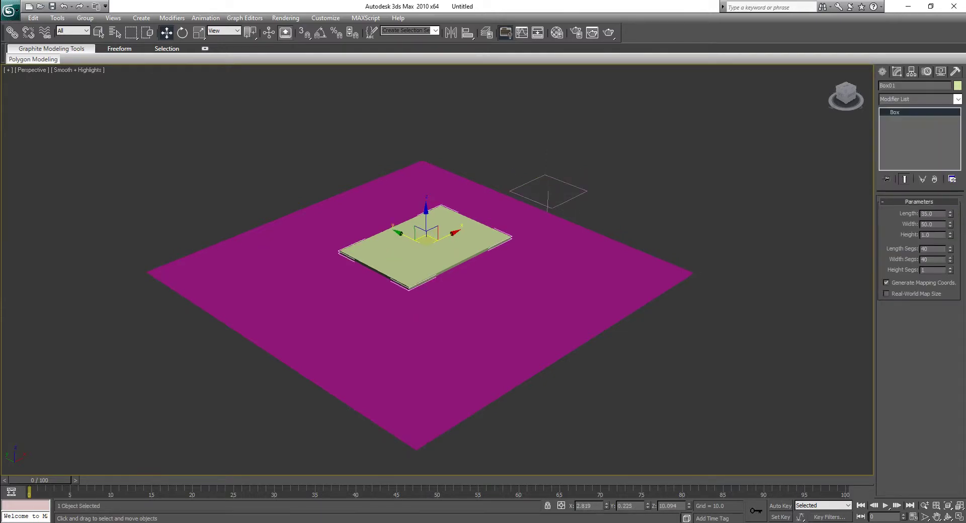
left_click(957, 99)
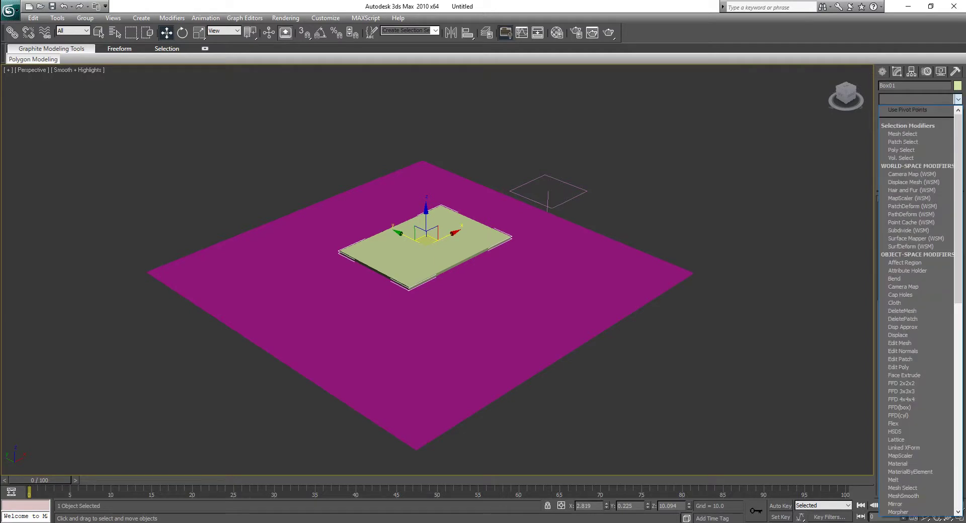
key("c")
left_click(900, 238)
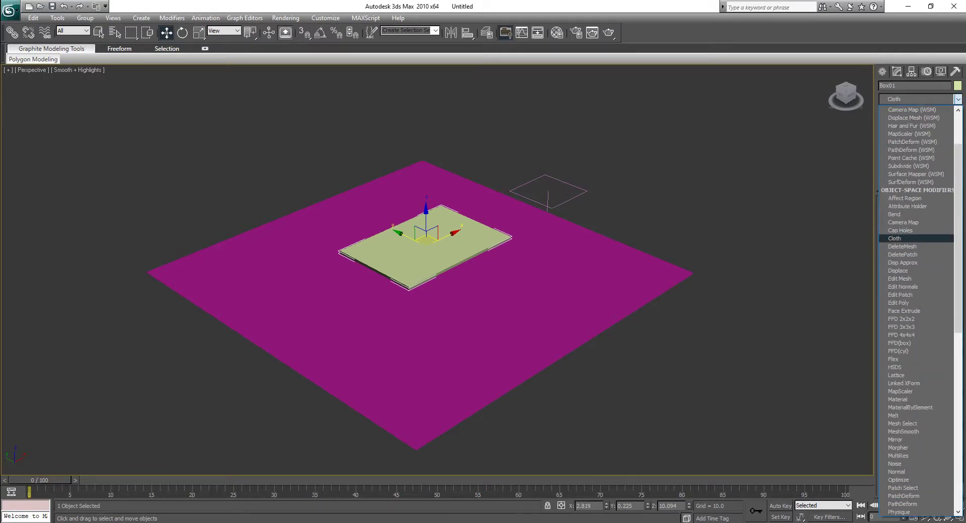
left_click(900, 239)
- Add Plane01 to the box's cloth simulation through its object properties
left_click(916, 217)
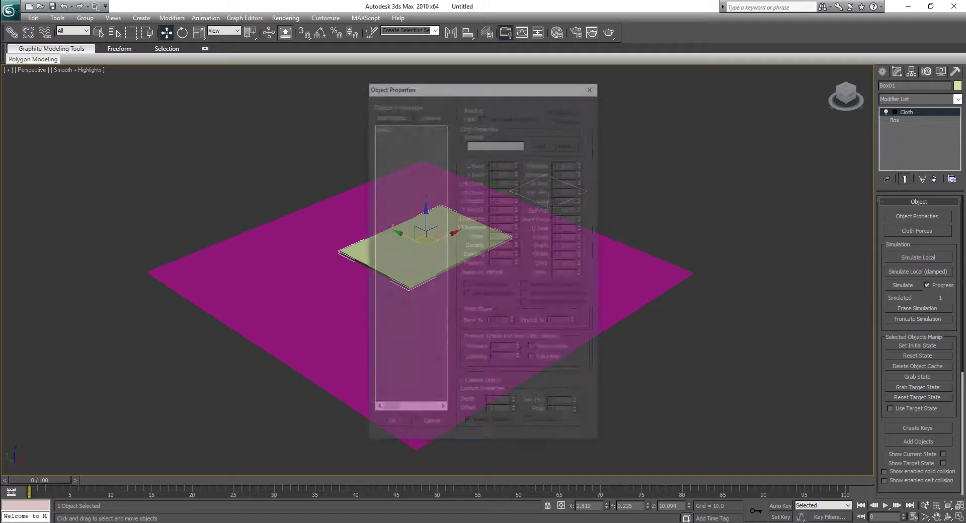
left_click(392, 115)
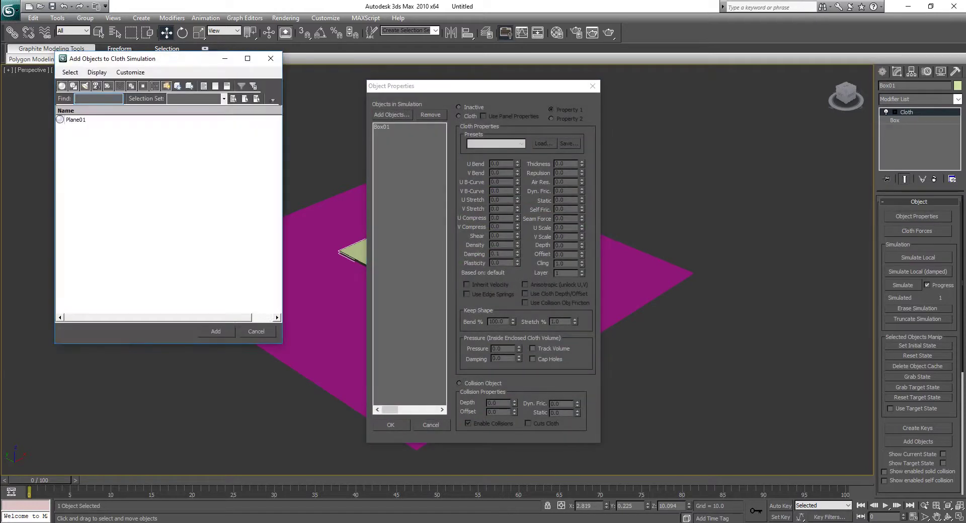
left_click(75, 119)
left_click(215, 332)
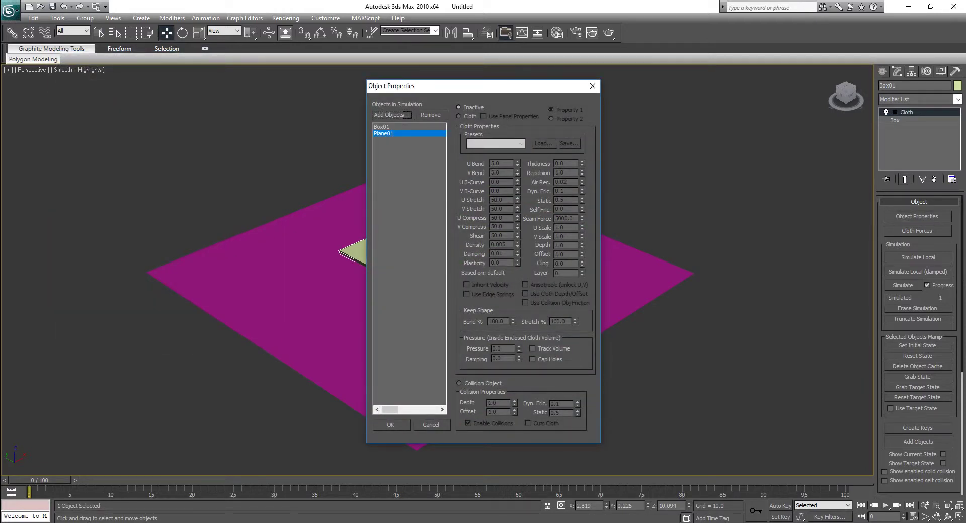
- Define Box01 as Cloth with a pressure of 30 and Plane01 as a Collision Object
left_click(458, 116)
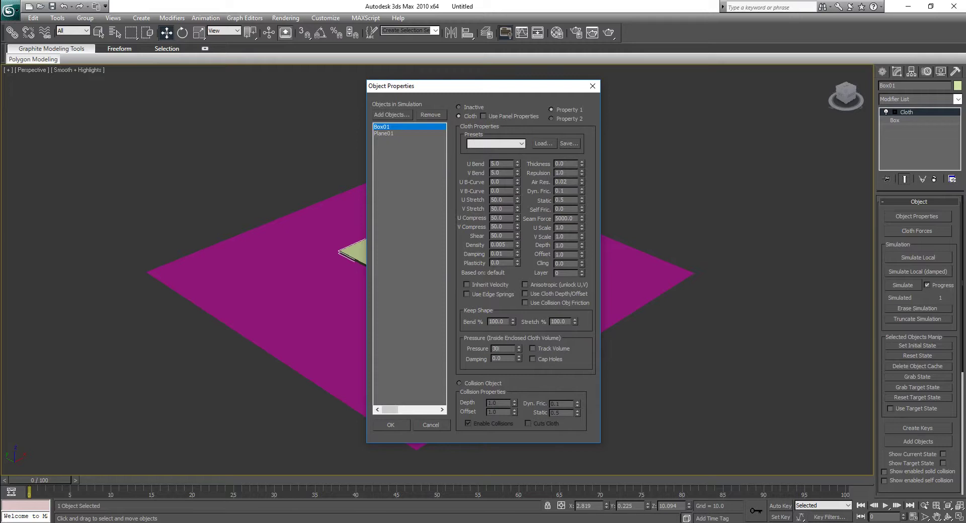
left_click(384, 134)
left_click(459, 383)
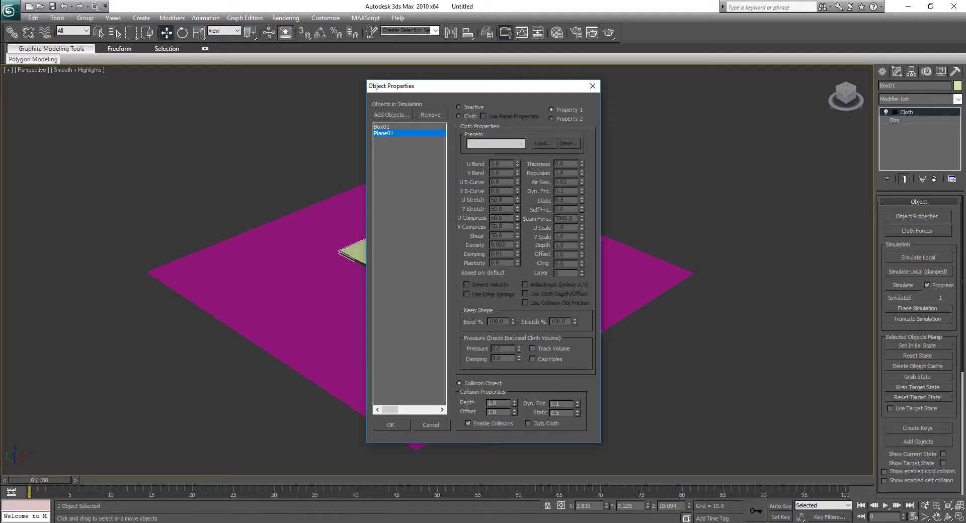
left_click(390, 425)
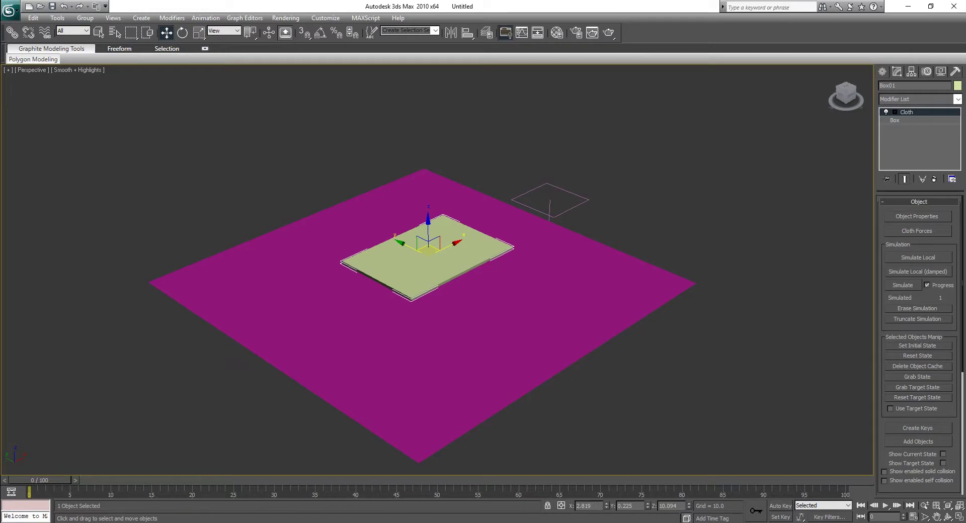
- Run the local cloth simulation until the box inflates into a pillow, and stop it
left_click(918, 258)
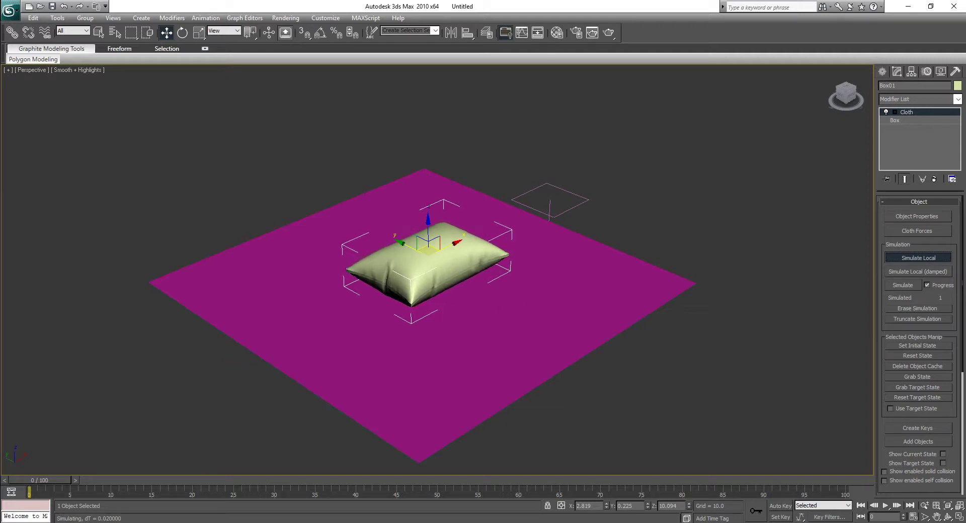
mouse_move(503, 302)
middle_mouse_down()
mouse_move(533, 336)
mouse_move(522, 301)
middle_mouse_up()
scroll(534, 336, "up", 4)
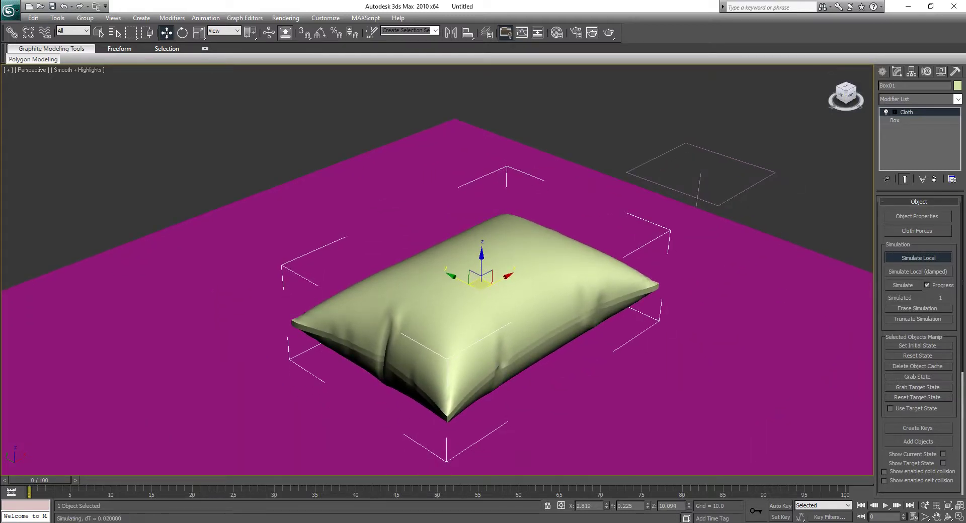
left_click(918, 258)
- Convert the simulated pillow to an Editable Poly
left_click_drag(846, 96, 946, 84)
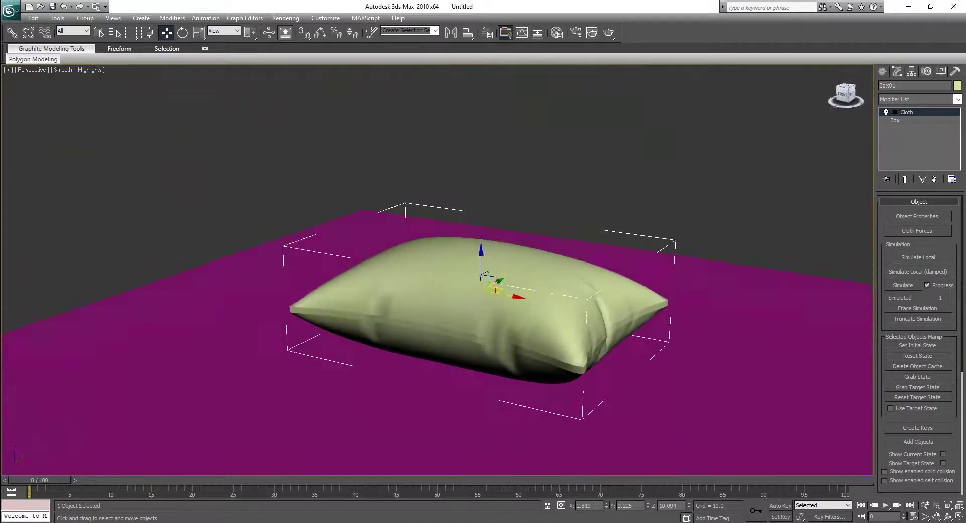
right_click(470, 280)
right_click(470, 280)
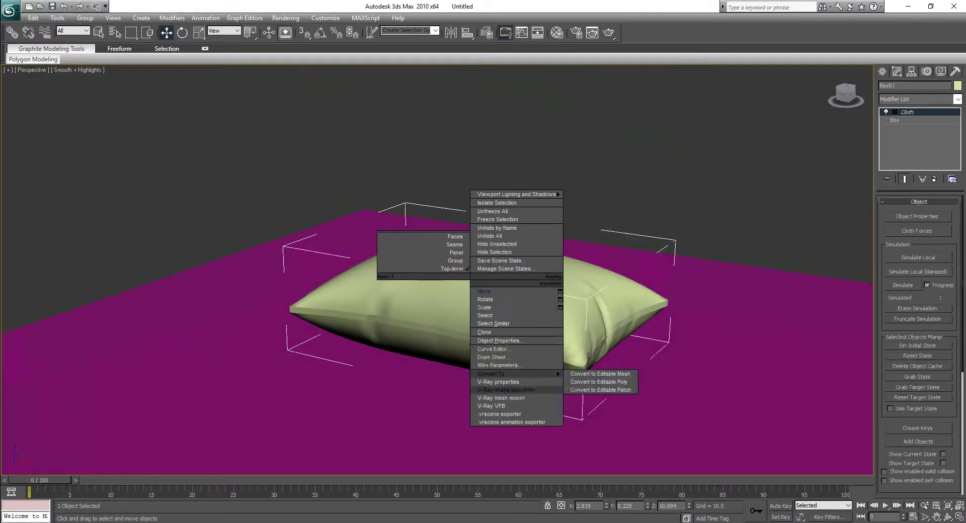
left_click(598, 382)
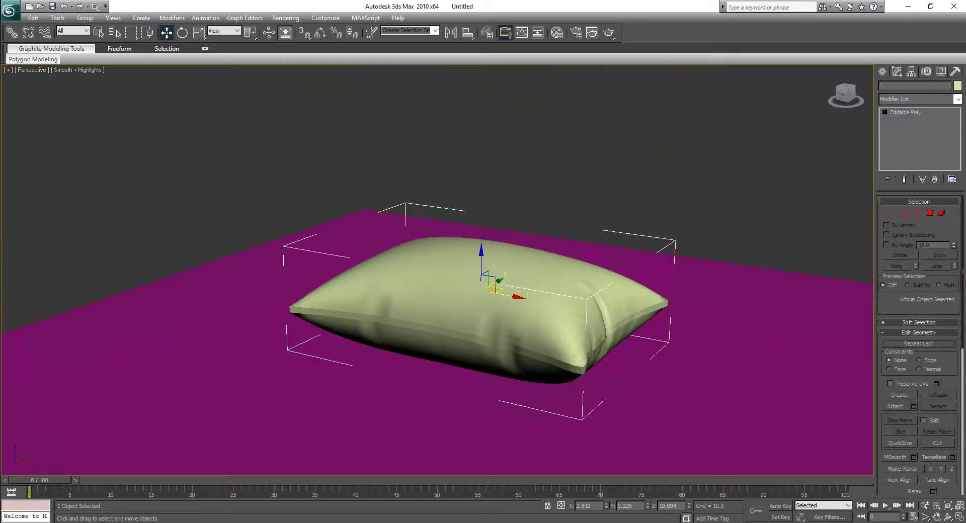
- Delete the ground plane and select the pillow
left_click(643, 387)
key("Delete")
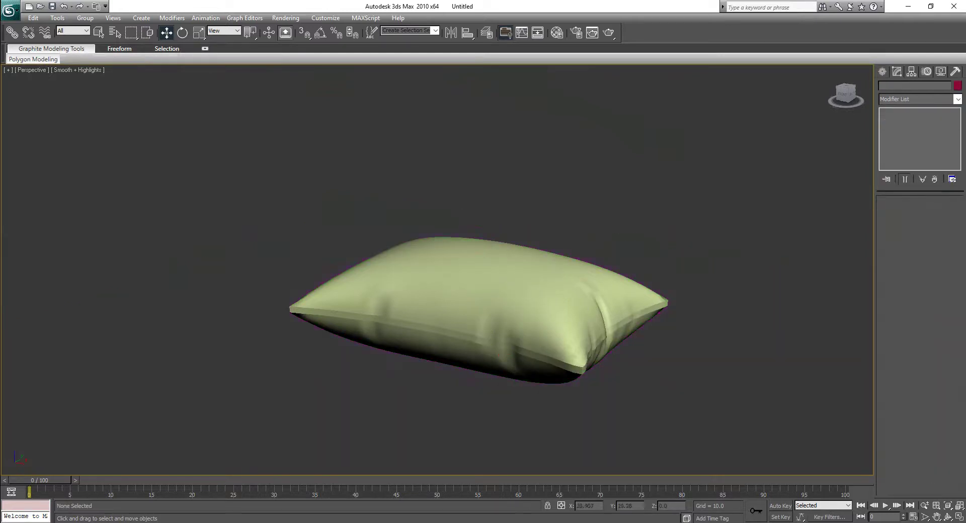
left_click(498, 351)
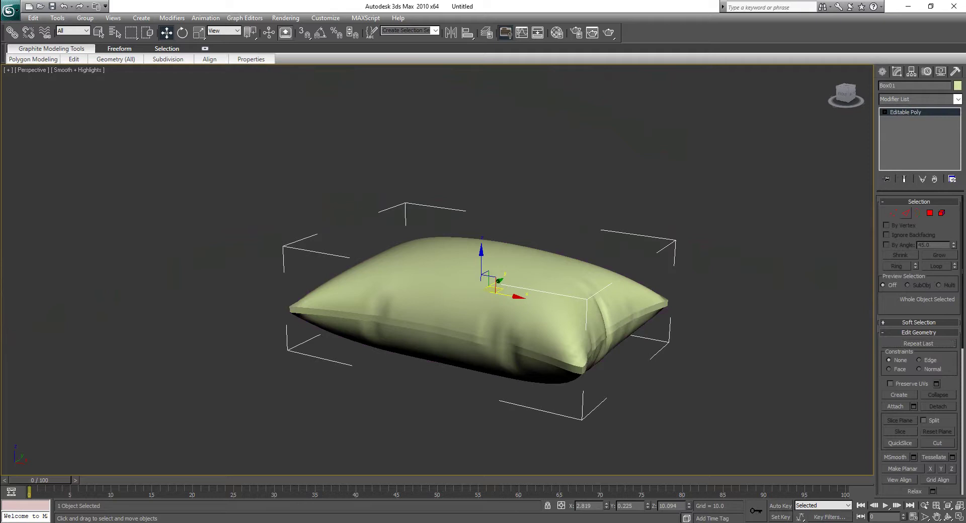
- Select the short vertical edges around the pillow's side band in a hidden-line front view and connect them with a new edge loop
left_click(905, 213)
middle_click_drag(533, 322, 535, 281)
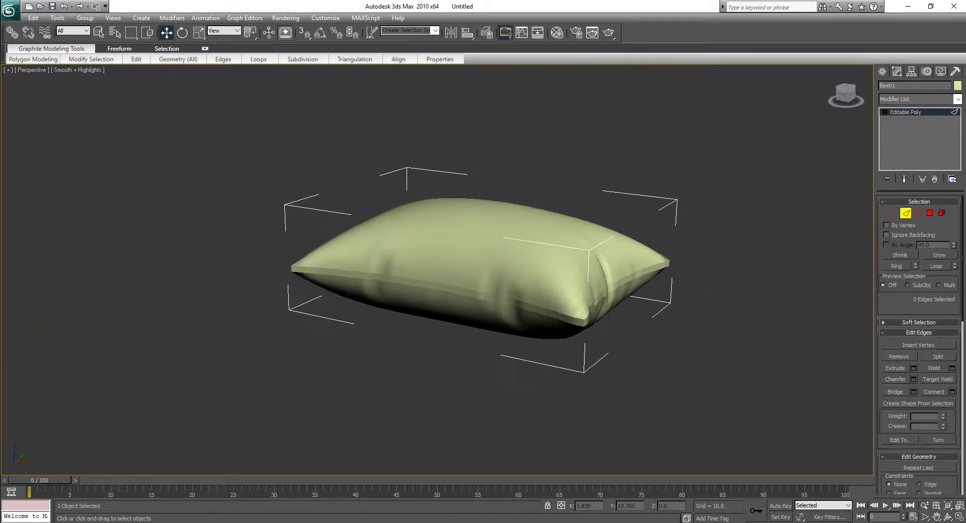
scroll(441, 248, "up", 3)
key("f")
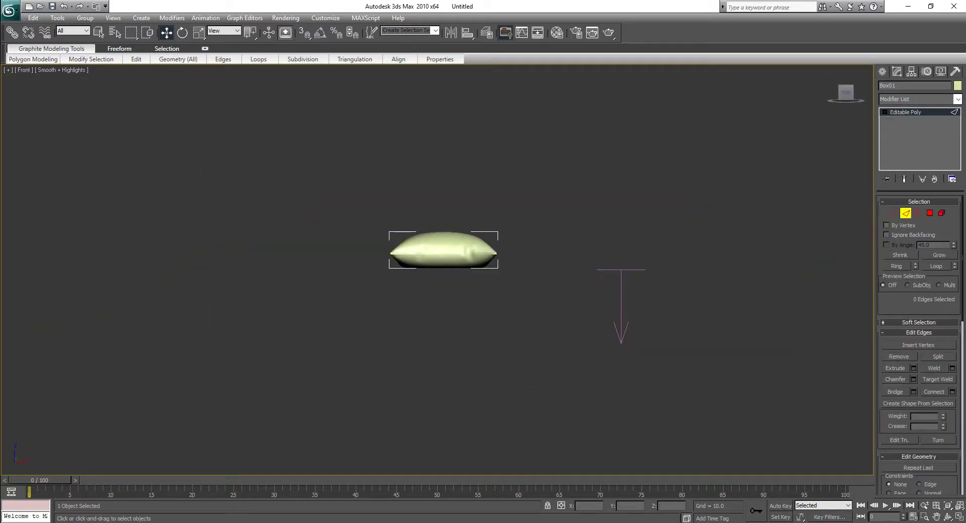
mouse_move(91, 59)
left_click(47, 70)
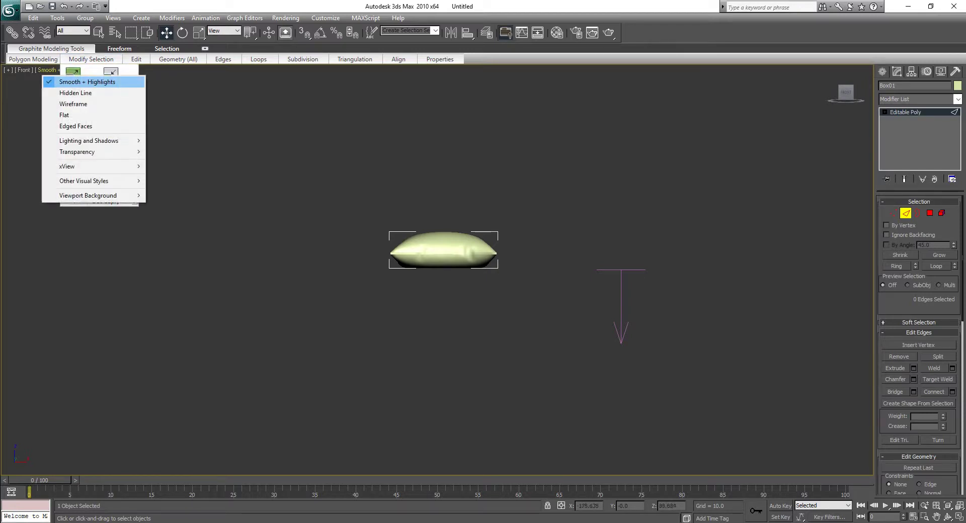
left_click(65, 92)
scroll(437, 270, "up", 10)
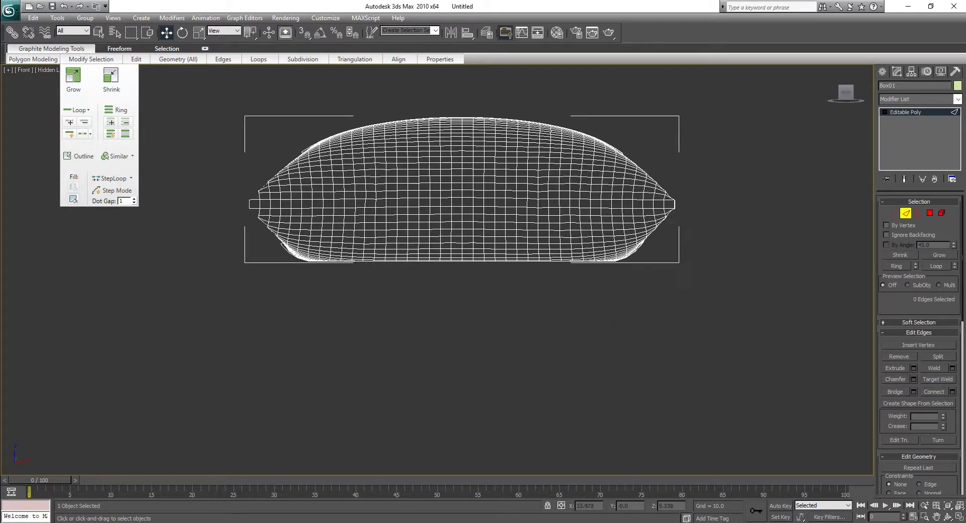
left_click_drag(683, 205, 229, 204)
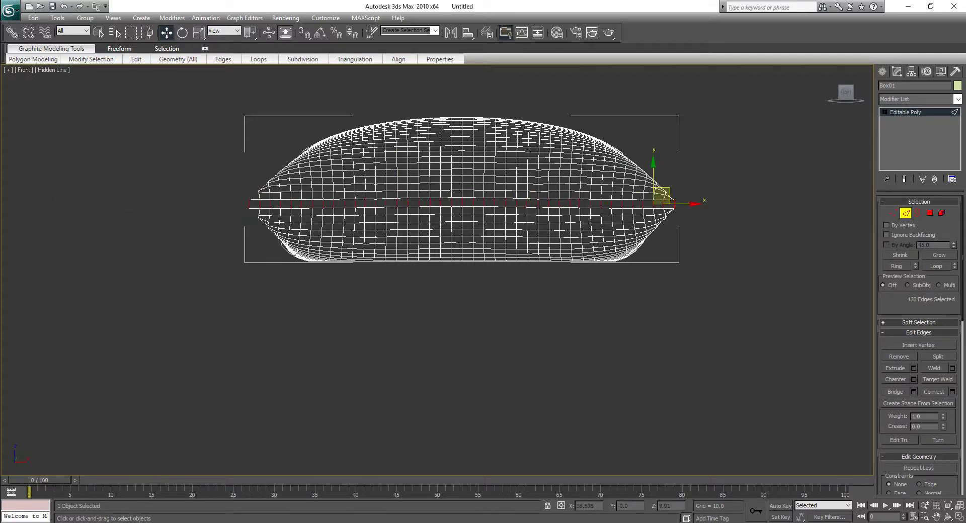
scroll(360, 296, "down", 5)
middle_click_drag(437, 270, 295, 305)
key("p")
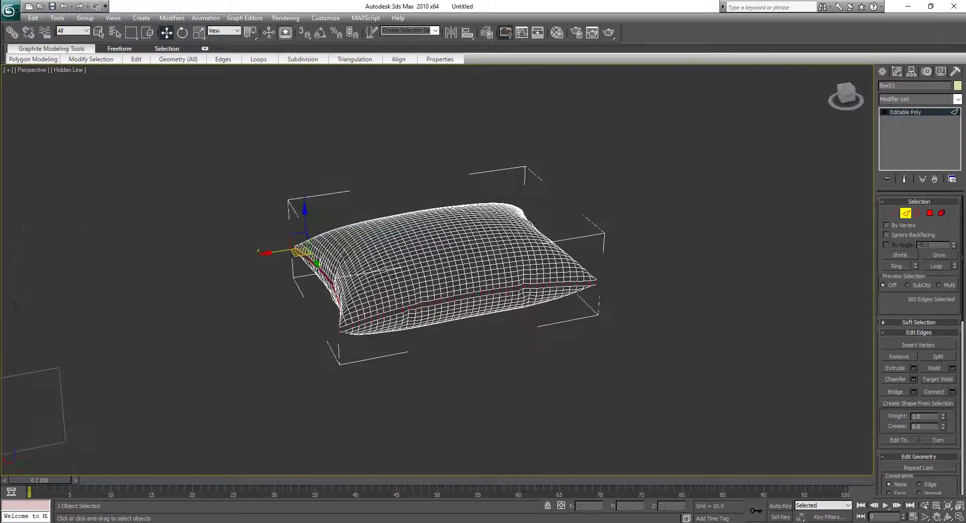
left_click(934, 391)
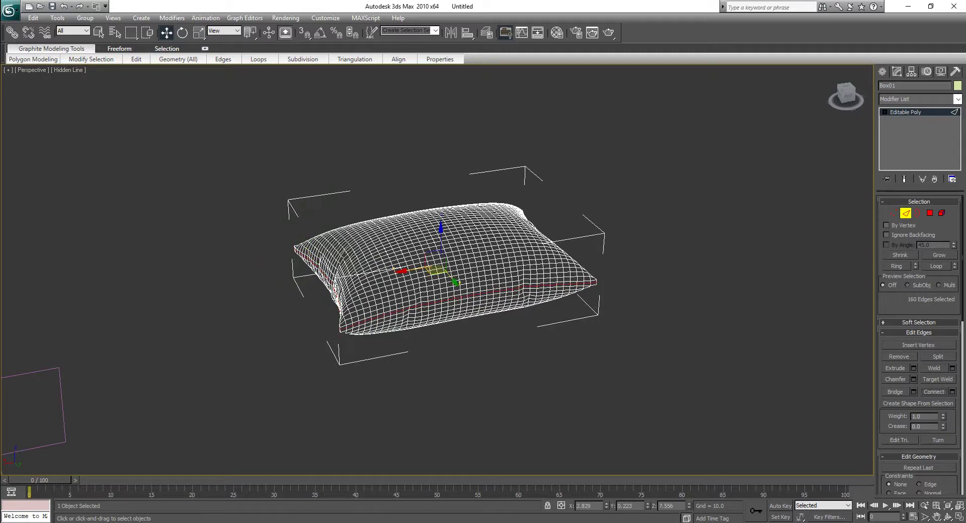
- Scale the new seam edge loop to 98% in X and Y, and leave edge editing
right_click(436, 268)
left_click(446, 297)
left_click_drag(434, 275, 427, 277)
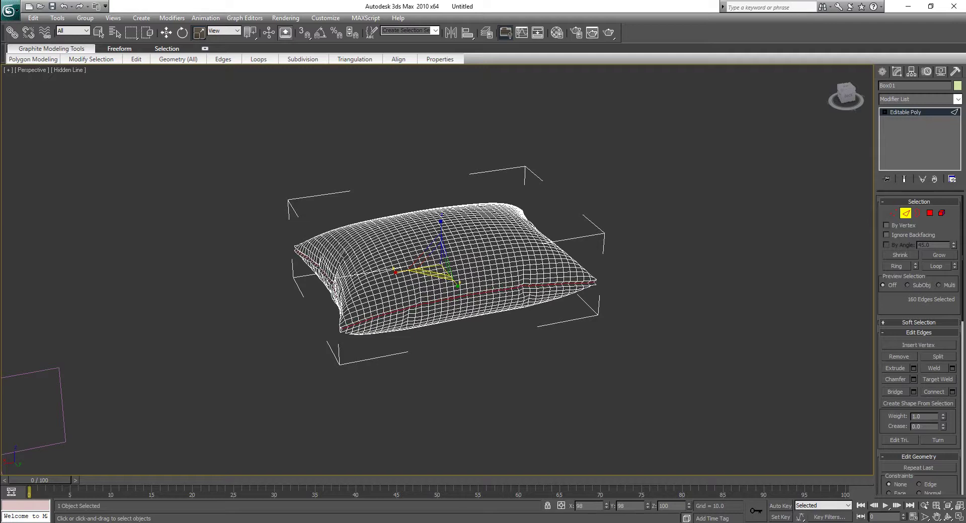
right_click(458, 258)
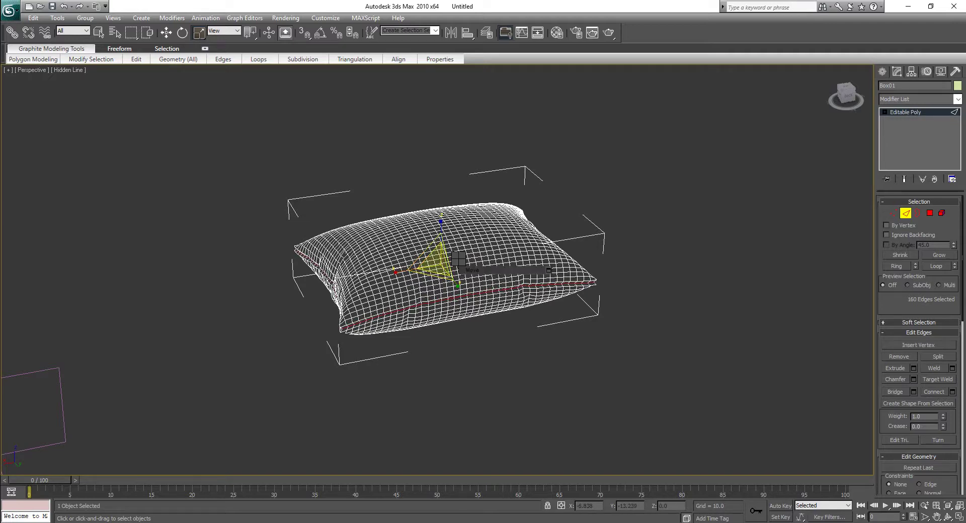
key("w")
scroll(458, 259, "down", 4)
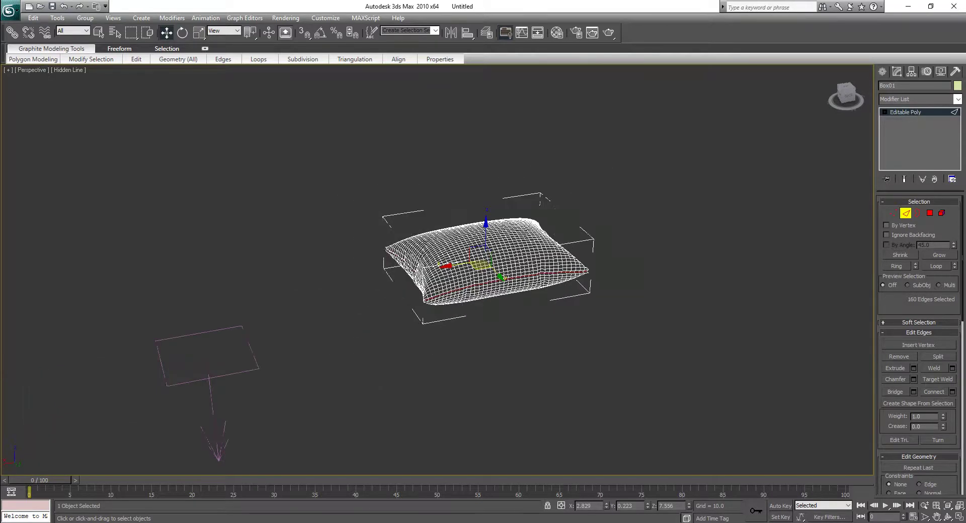
key("2")
- Return the viewport to Smooth + Highlights shading and delete the gravity space warp
left_click(76, 72)
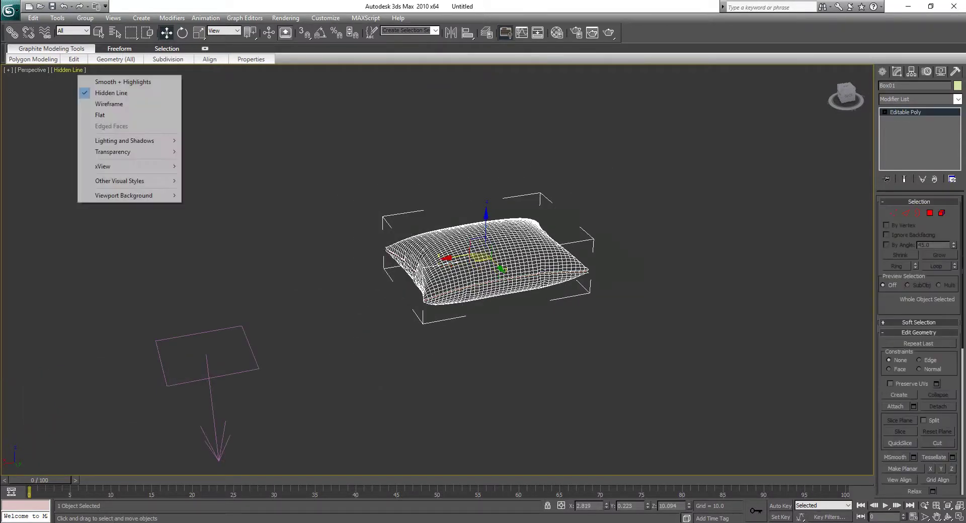
left_click(121, 82)
left_click(203, 358)
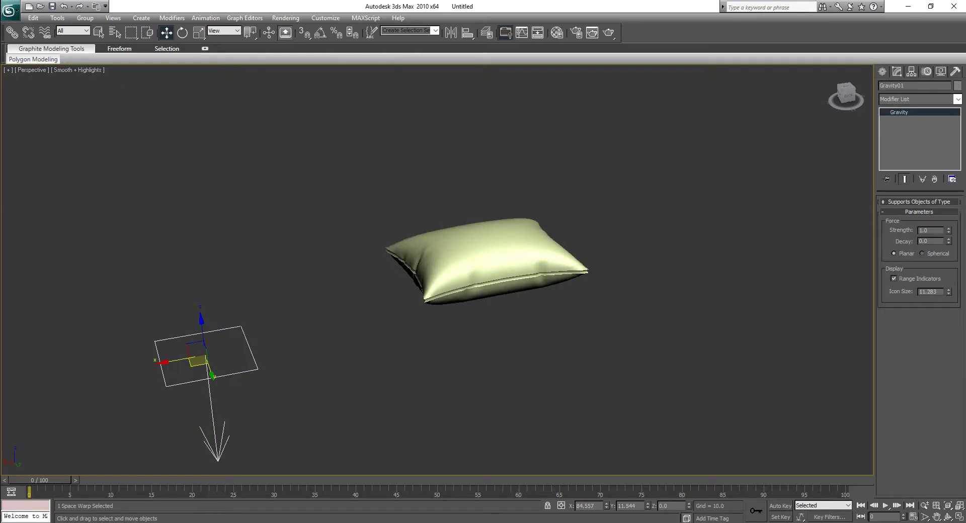
key("Delete")
- Add a MeshSmooth modifier with 3 iterations to the pillow and deselect it
left_click_drag(486, 254, 490, 262)
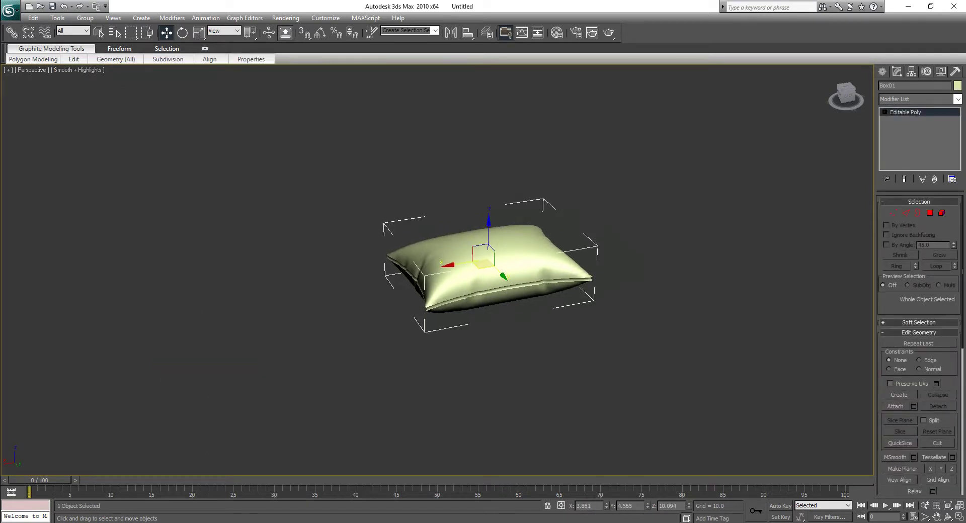
left_click(957, 99)
key("m")
key("m")
key("m")
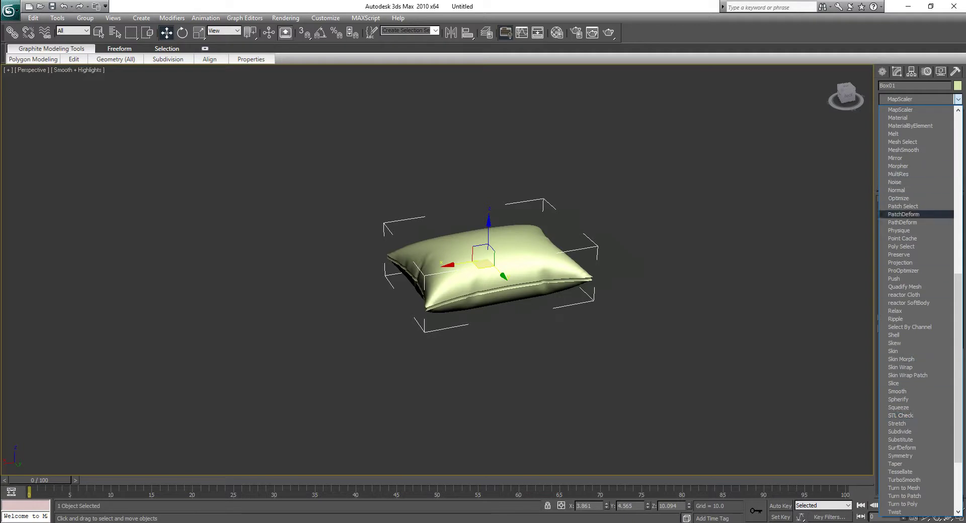
left_click(903, 150)
key("Return")
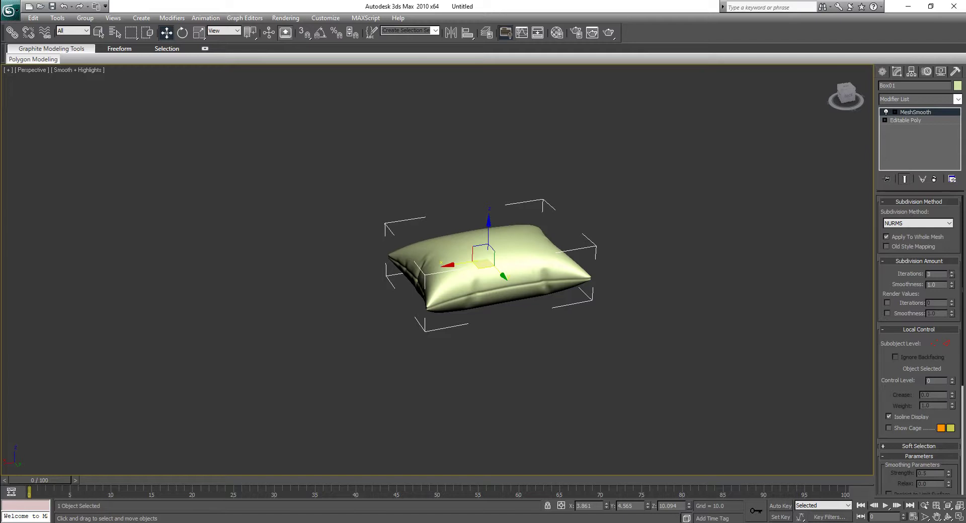
middle_click_drag(488, 272, 470, 291)
left_click(649, 211)
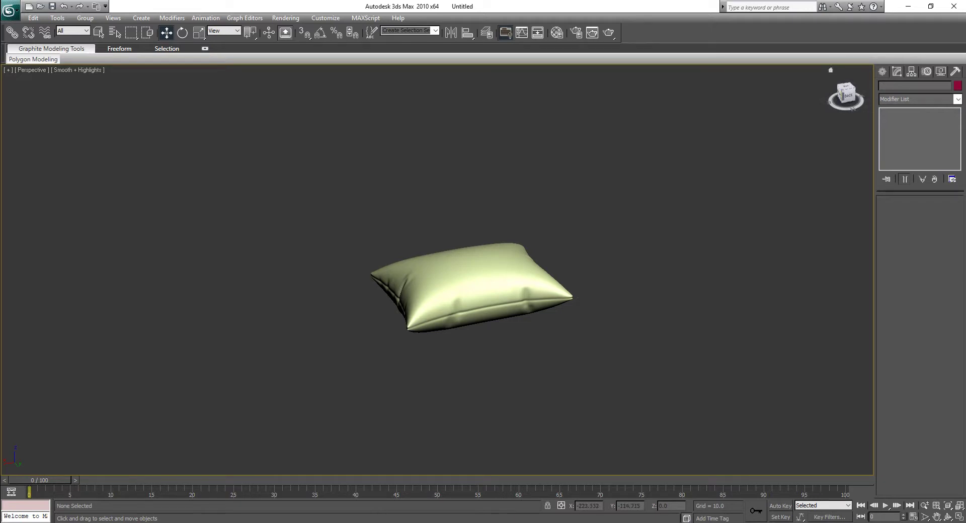
- Turn the view to the pillow's other side and open the Material Editor
left_click(840, 96)
middle_click_drag(452, 272, 473, 297, "alt")
left_click_drag(828, 95, 857, 102)
left_click(557, 32)
key("m")
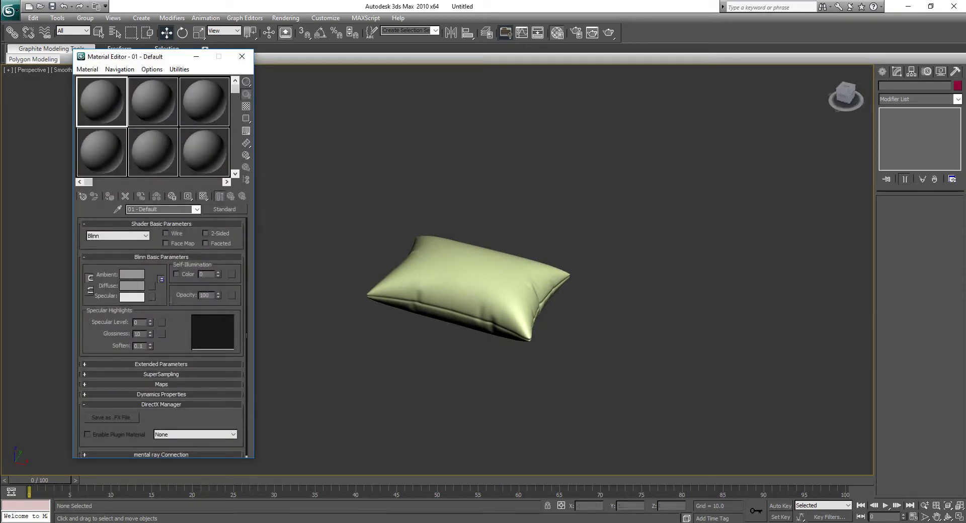
left_click(242, 56)
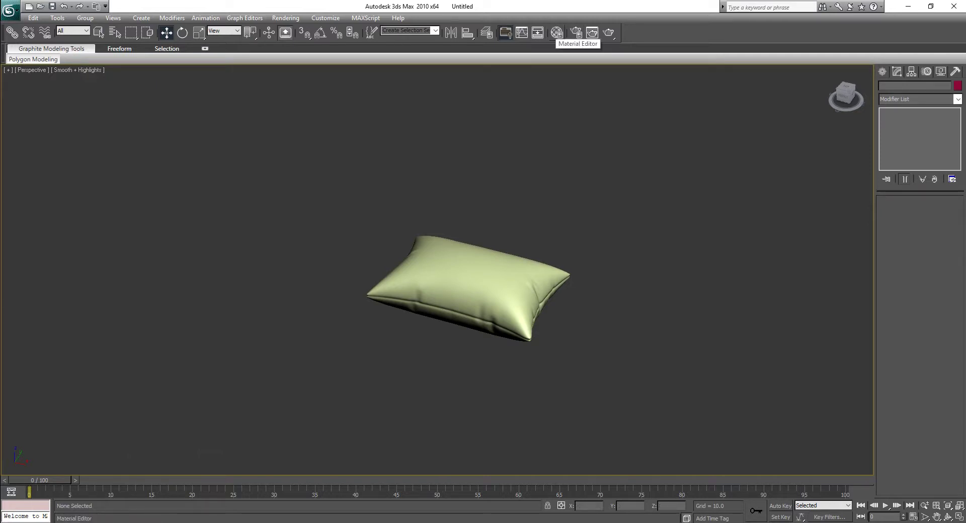
left_click(556, 33)
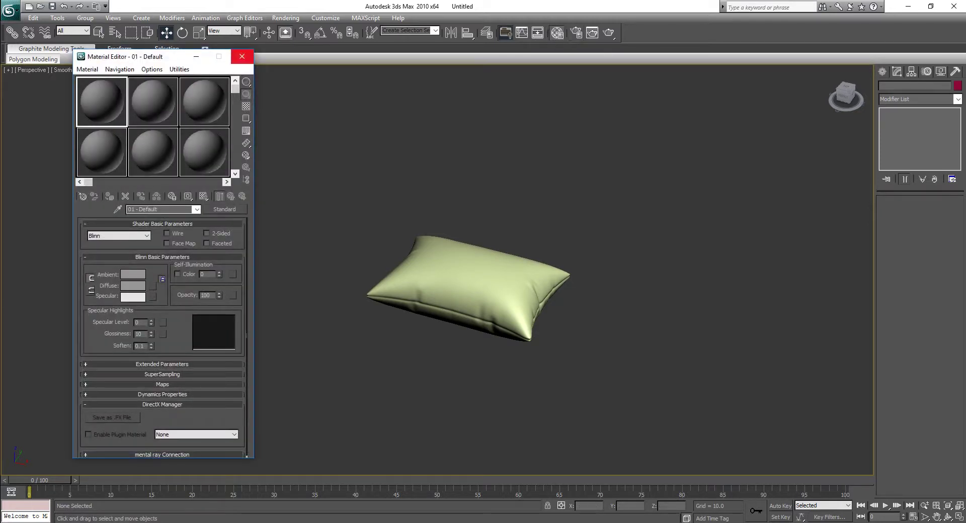
- Assign V-Ray Adv 1.50.SP4 as the production renderer in the render setup
left_click(576, 34)
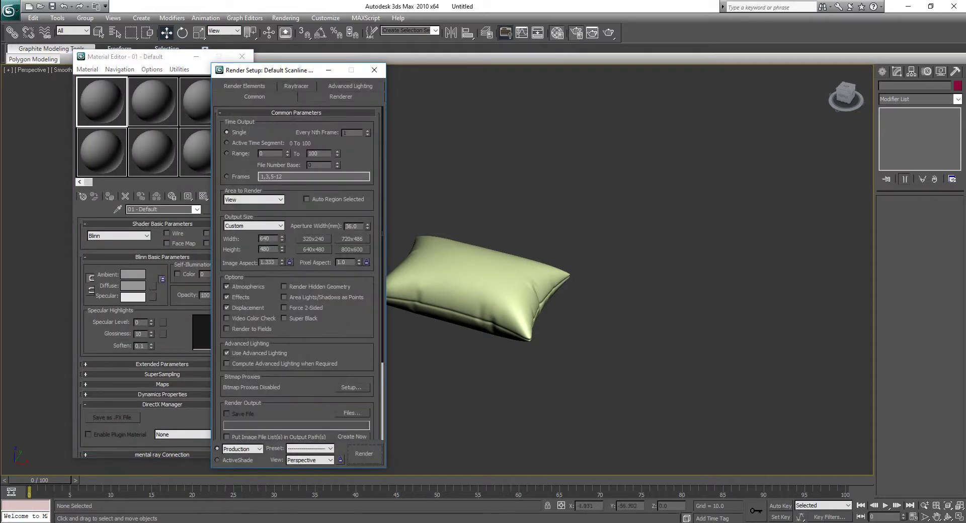
scroll(296, 272, "down", 5)
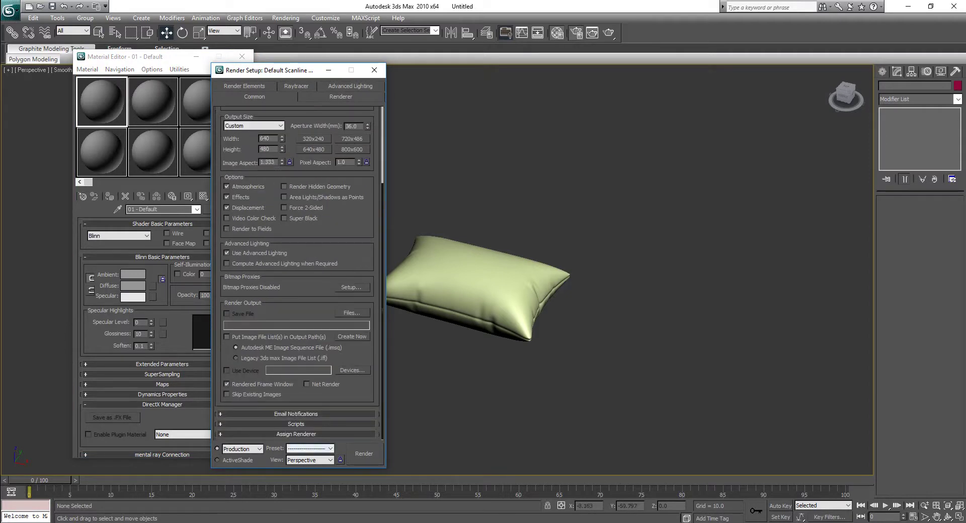
left_click(296, 434)
left_click(347, 390)
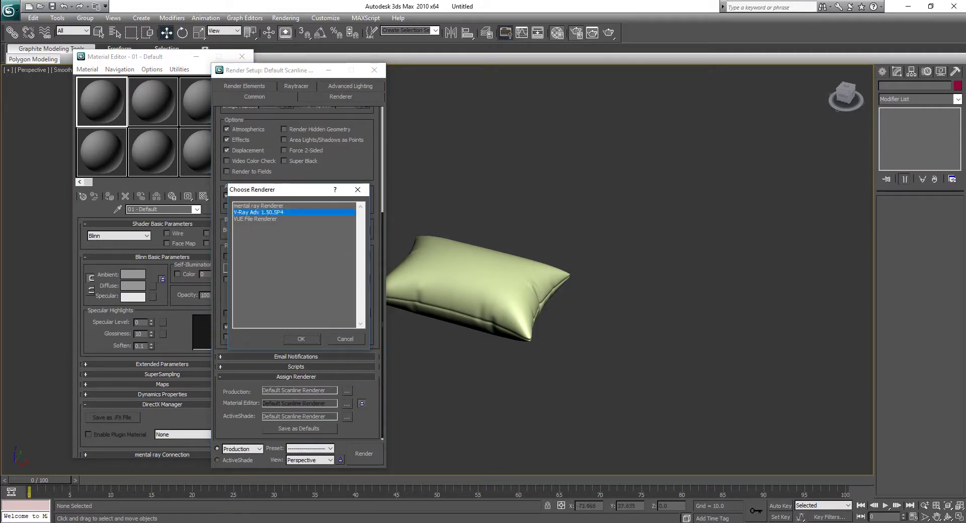
left_click(301, 339)
- Enable V-Ray indirect illumination and set the secondary bounces GI engine to Light cache
left_click(255, 86)
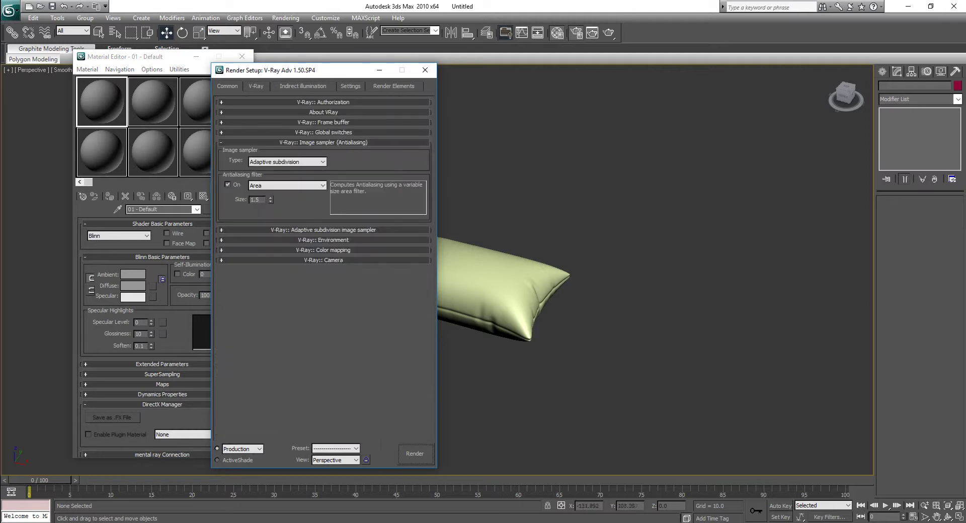
key("ctrl+Tab")
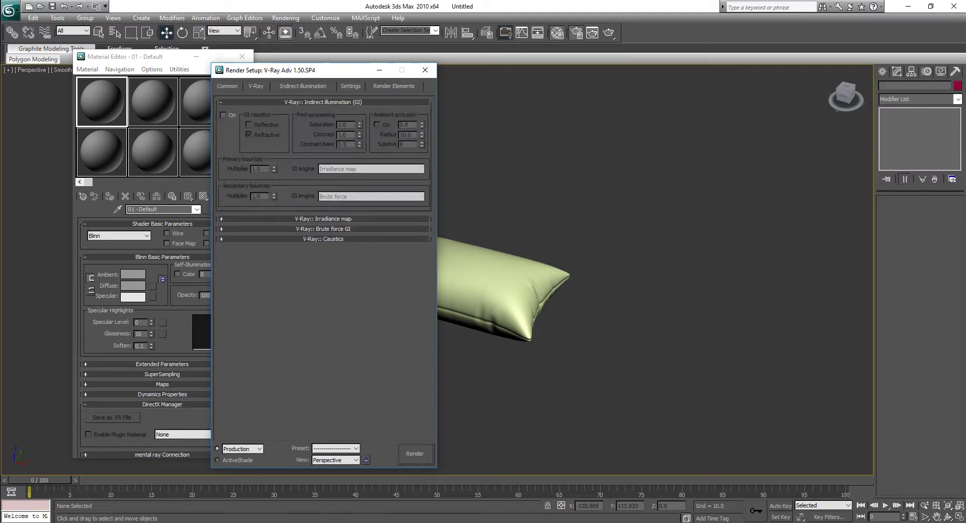
left_click(223, 115)
left_click(372, 197)
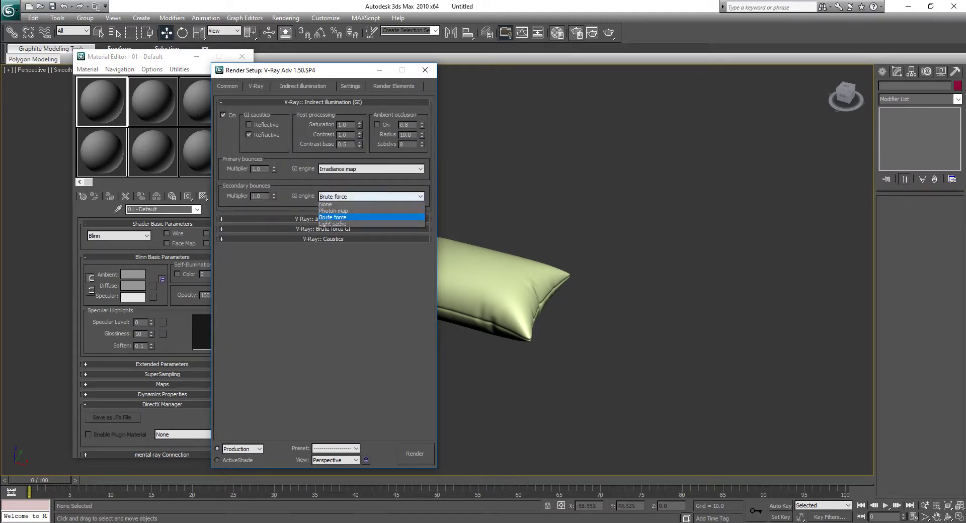
left_click(347, 226)
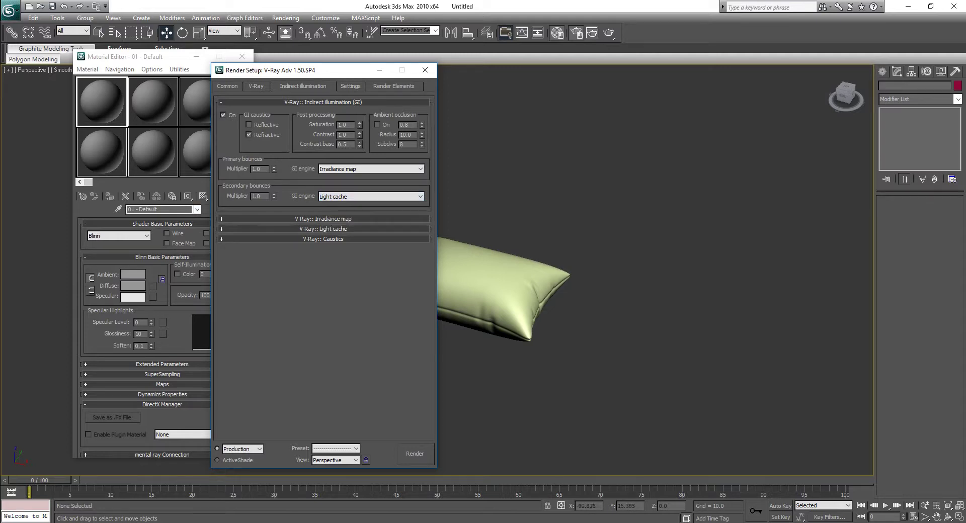
- Set the V-Ray irradiance map preset to Custom
left_click(322, 219)
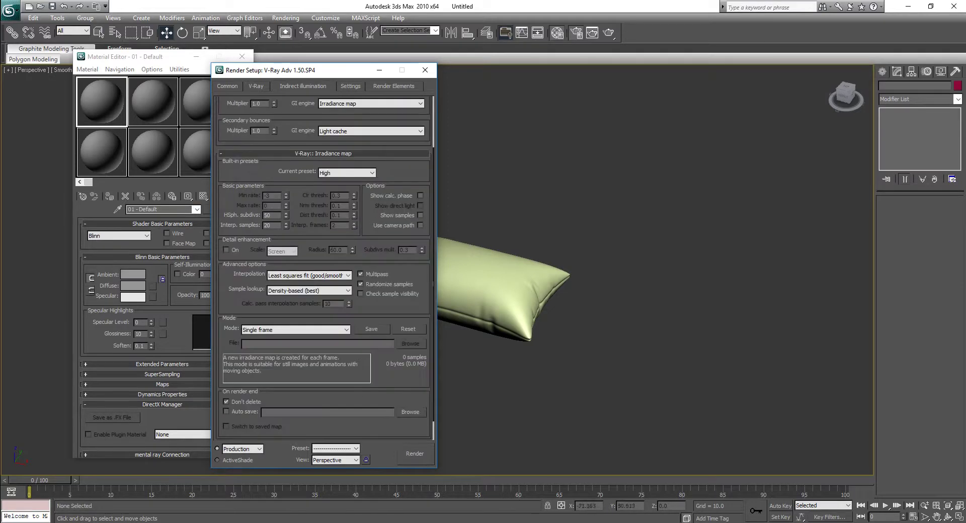
left_click(334, 173)
left_click(333, 181)
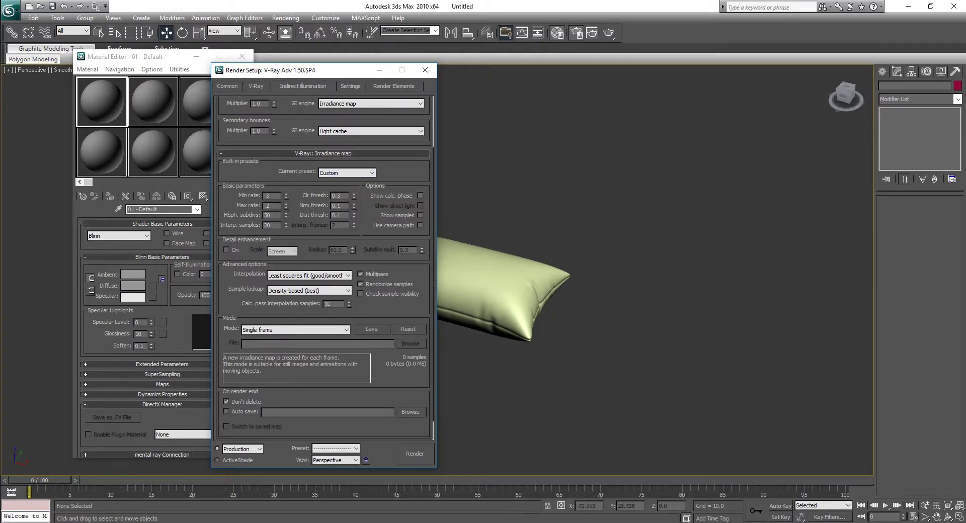
- Set the default lights to Off in the V-Ray global switches and close the render setup
left_click(256, 86)
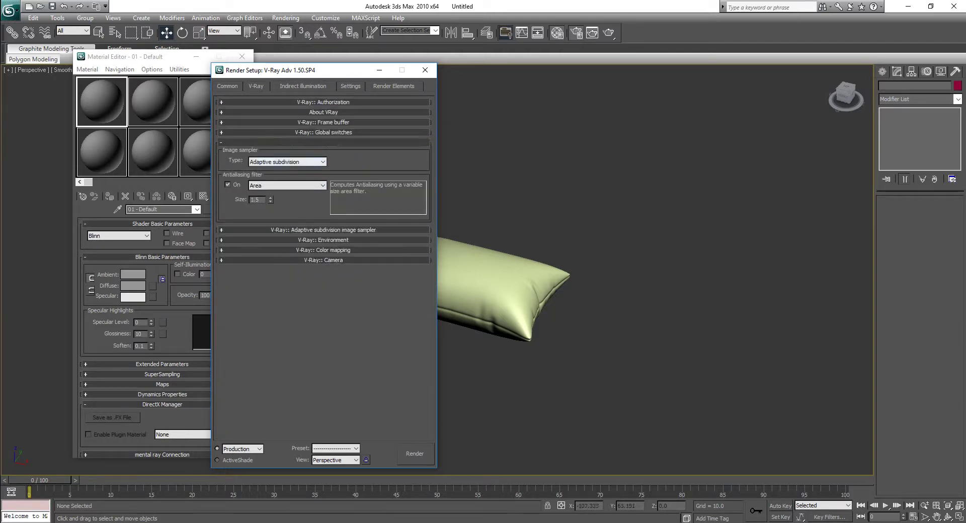
left_click(323, 132)
left_click(289, 190)
left_click(282, 198)
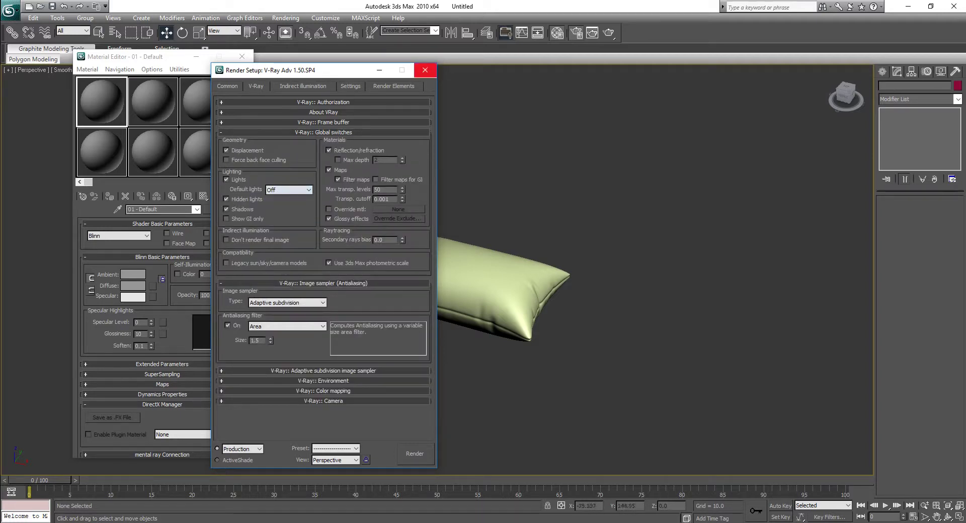
left_click(425, 70)
- Set the environment background color to white and close the environment settings
middle_click_drag(467, 288, 475, 296)
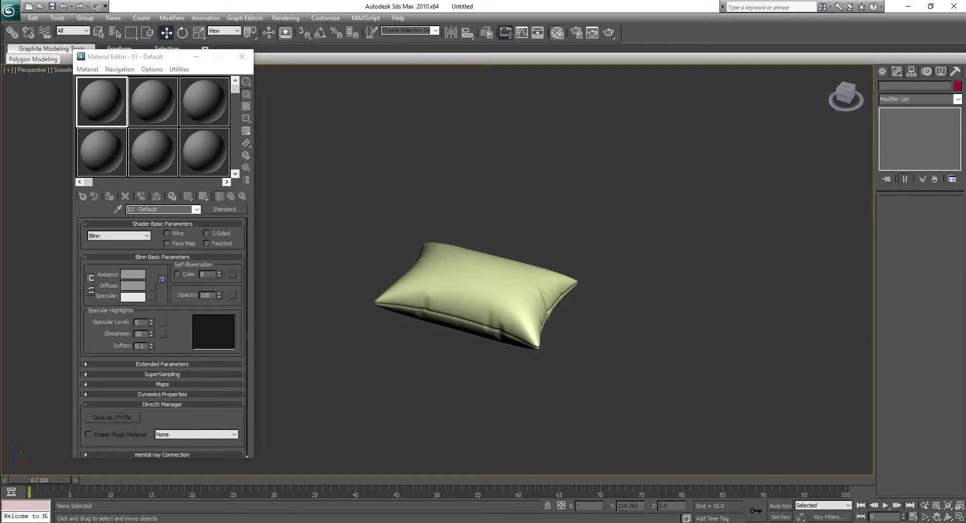
key("8")
left_click(250, 123)
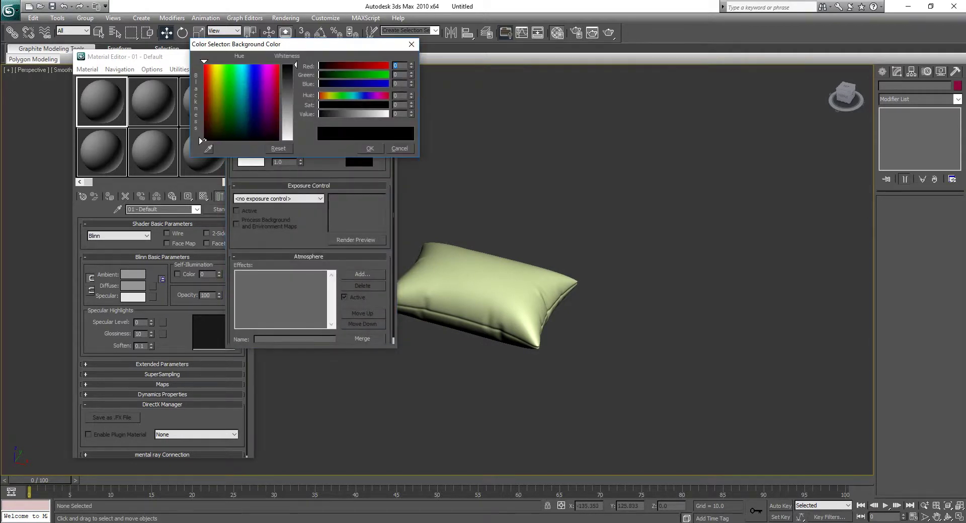
left_click_drag(296, 65, 296, 140)
left_click(411, 45)
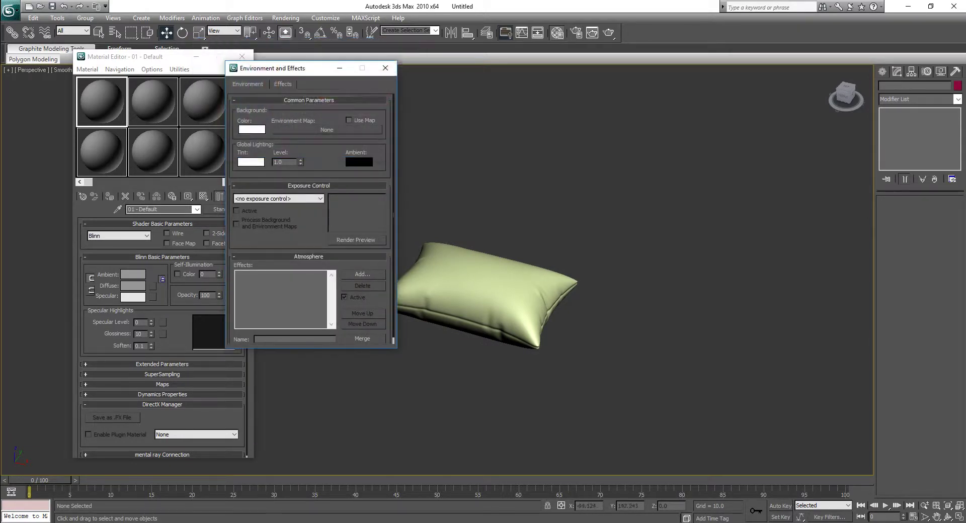
left_click(386, 66)
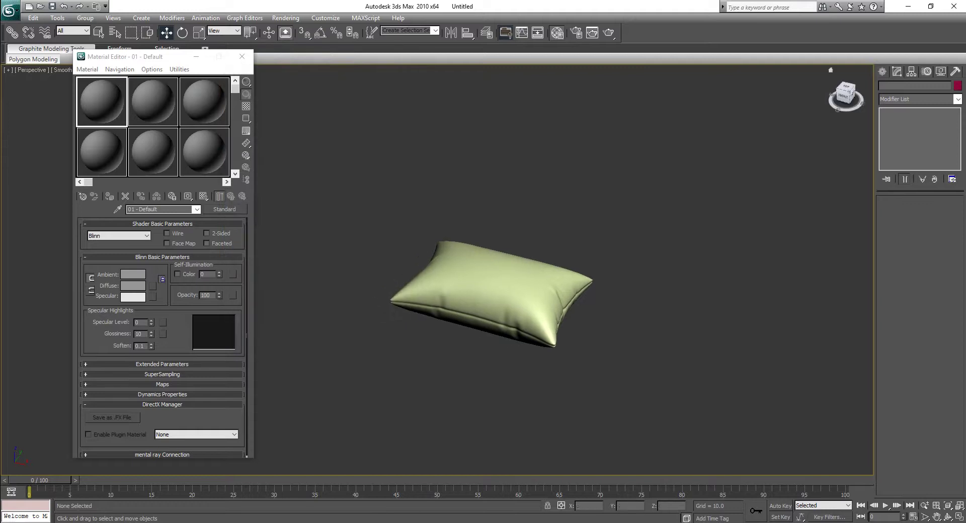
- Create a VRayPlane in the perspective view beside the pillow
left_click(920, 102)
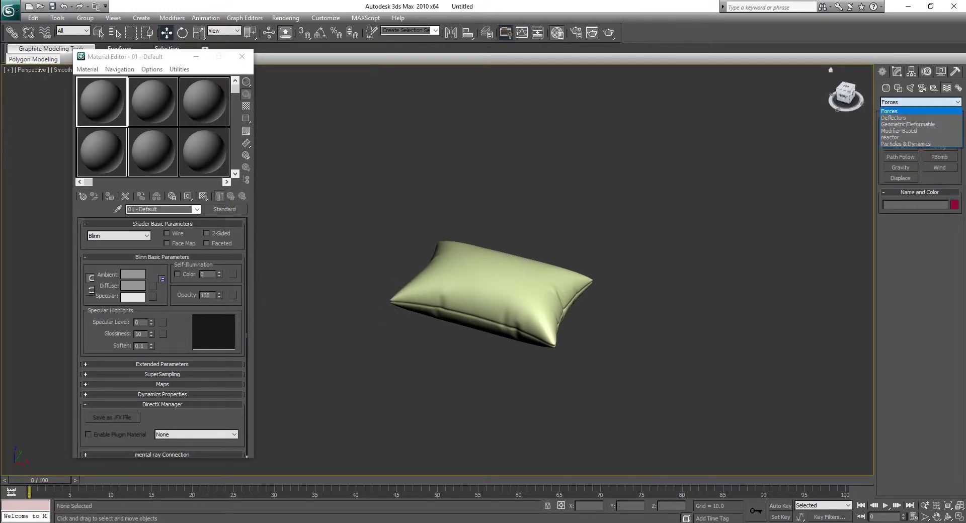
left_click(885, 88)
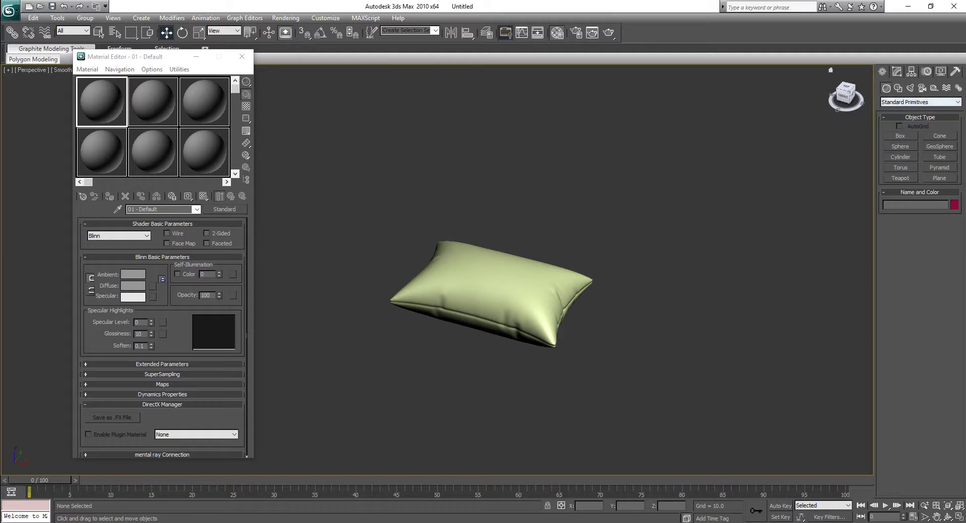
left_click(920, 102)
left_click(896, 189)
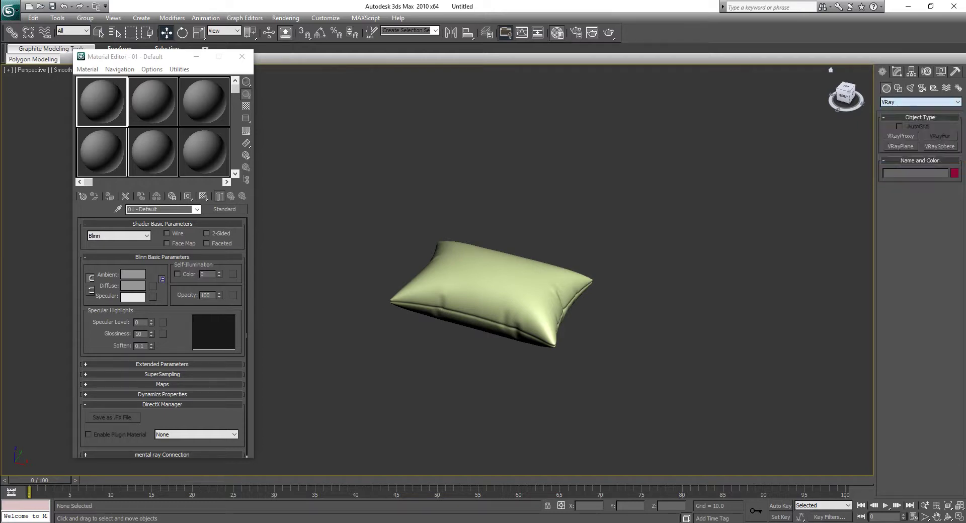
left_click(899, 147)
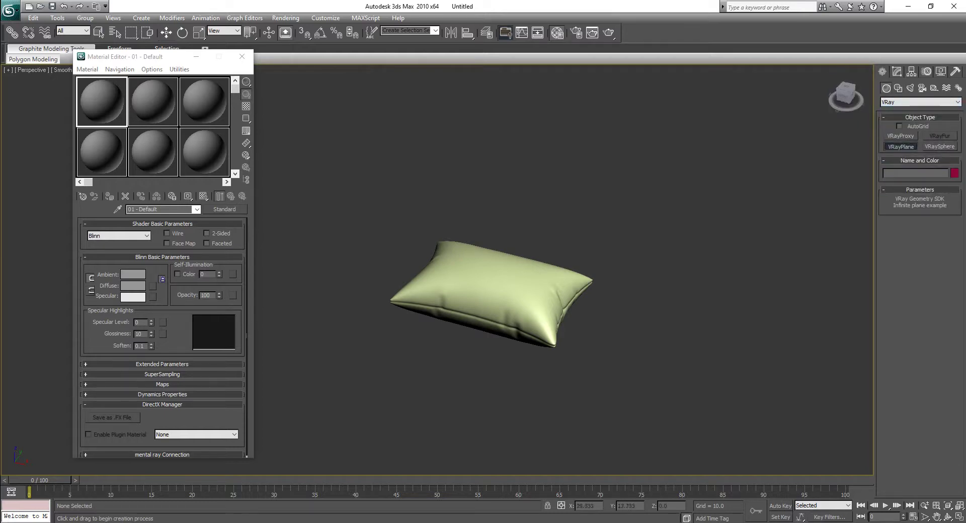
left_click(604, 321)
- Set the VRayPlane's object color to white
left_click(954, 173)
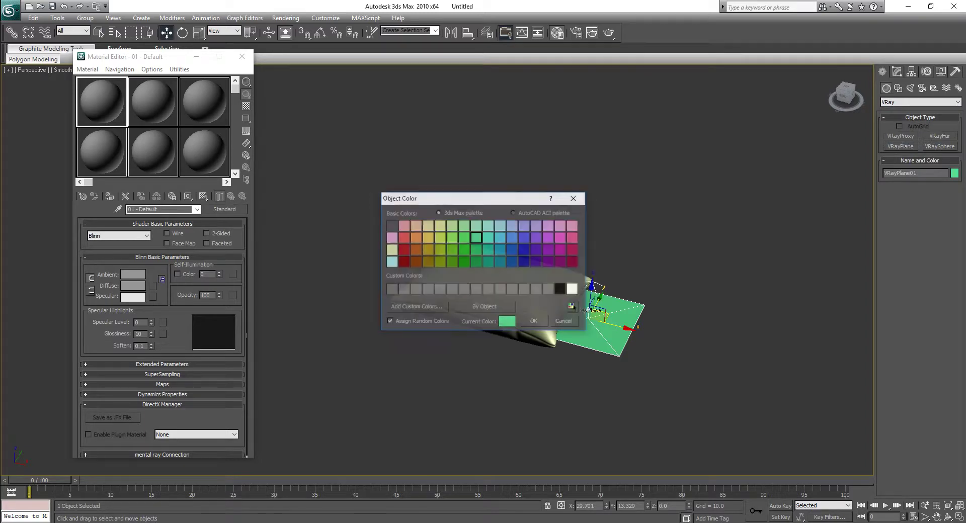
left_click(572, 288)
left_click(534, 321)
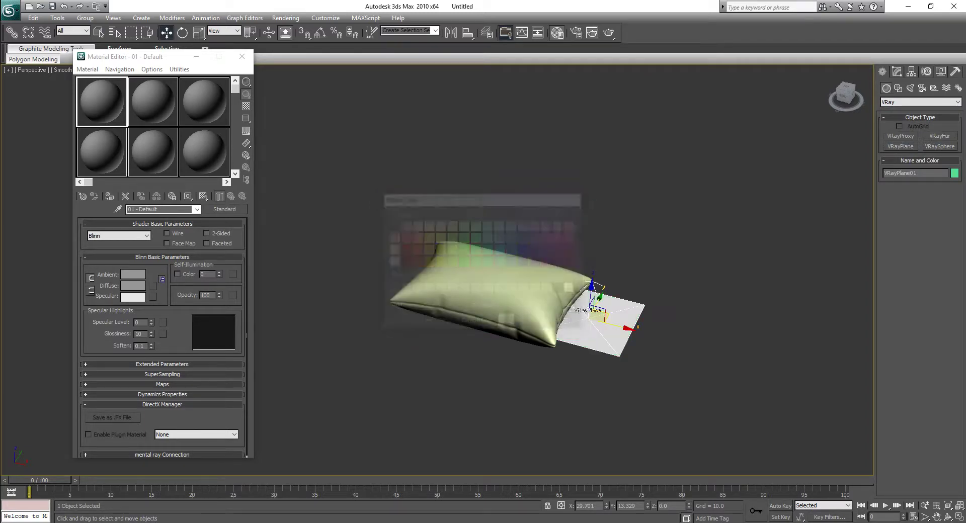
- Add a Bitmap map to the first material's diffuse color and browse to the material folder on Local Disk (E:)
middle_click_drag(533, 322, 516, 359, "alt")
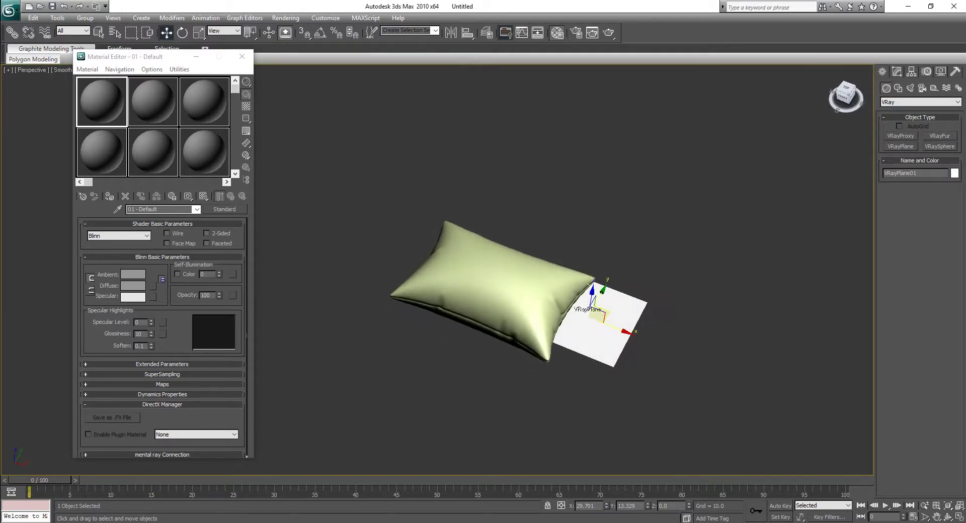
middle_click_drag(518, 292, 571, 280)
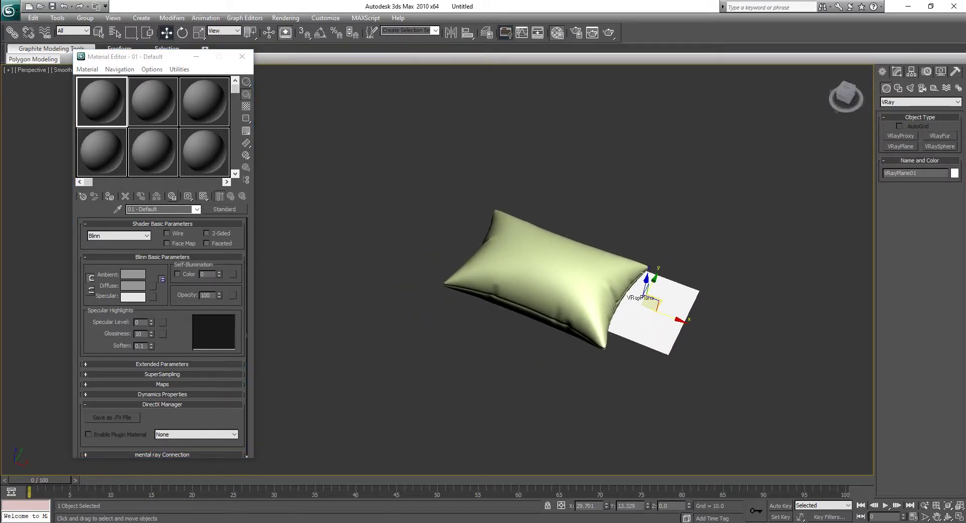
left_click(152, 286)
double_click(315, 83)
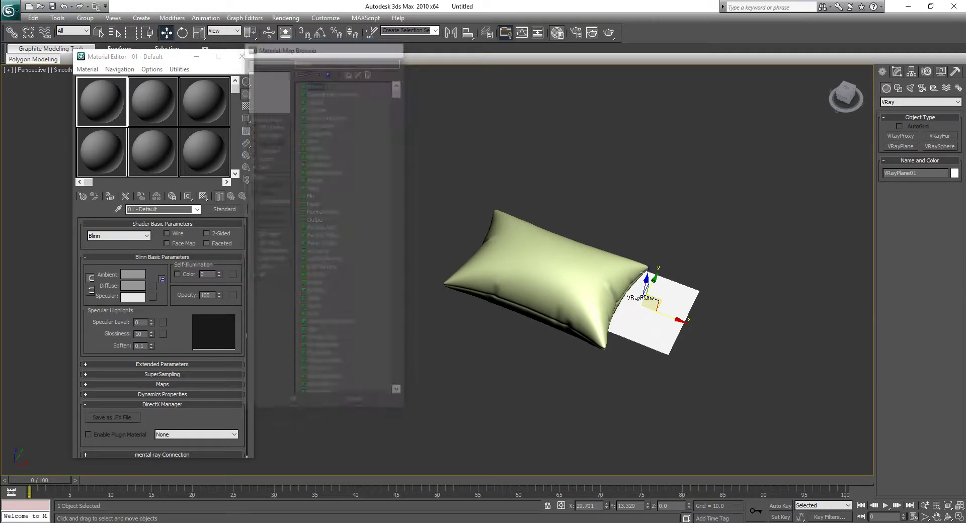
left_click(101, 41)
left_click(144, 40)
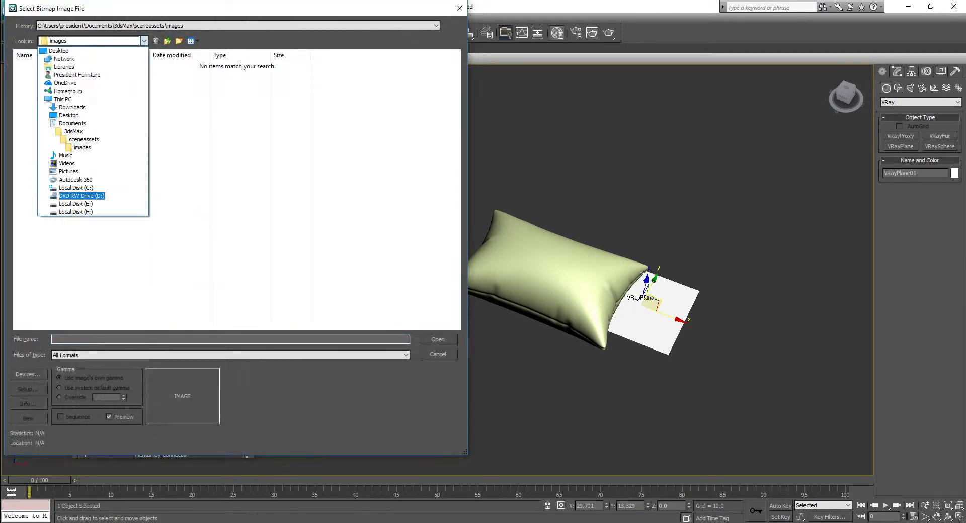
left_click(76, 203)
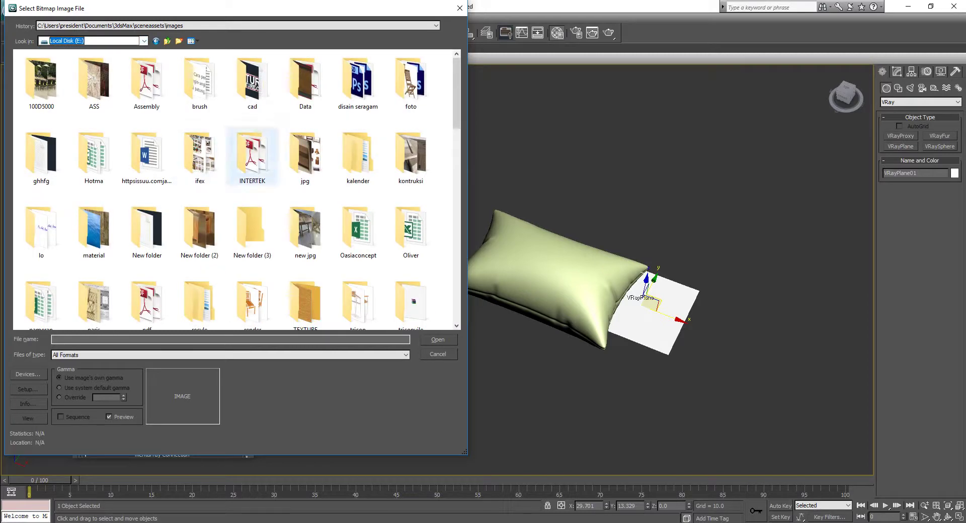
left_click(252, 232)
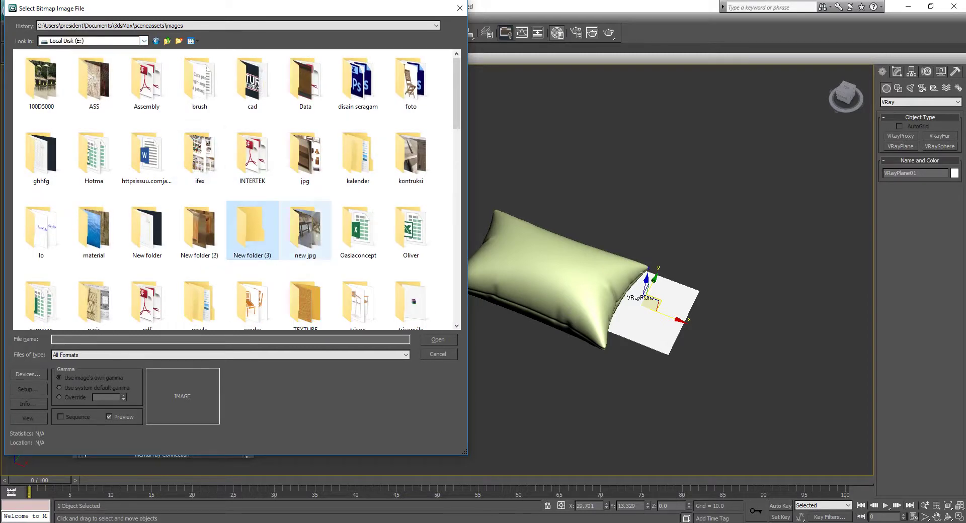
double_click(94, 229)
- Load sofa_blue.jpg from the sofacover folder inside karpet as the diffuse bitmap and assign the material to the pillow
scroll(93, 229, "down", 3)
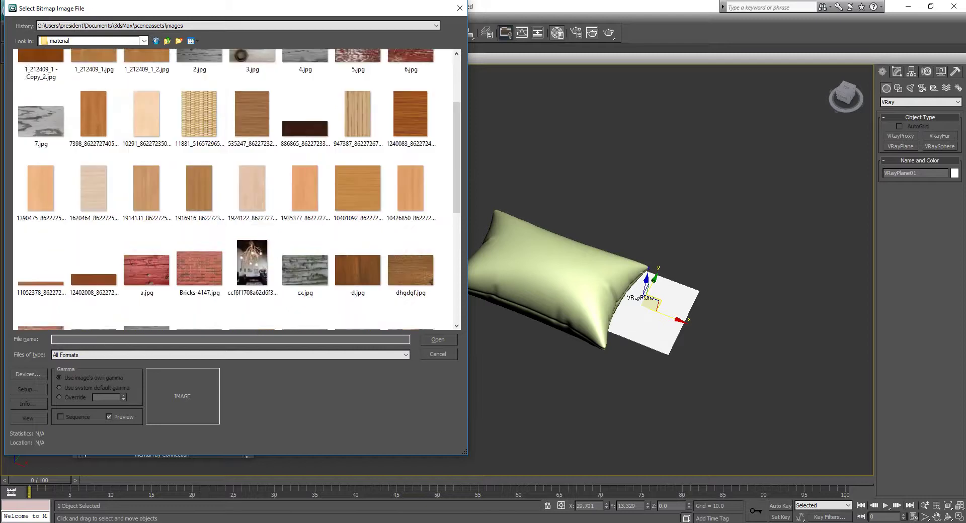
scroll(199, 225, "down", 5)
scroll(199, 225, "up", 10)
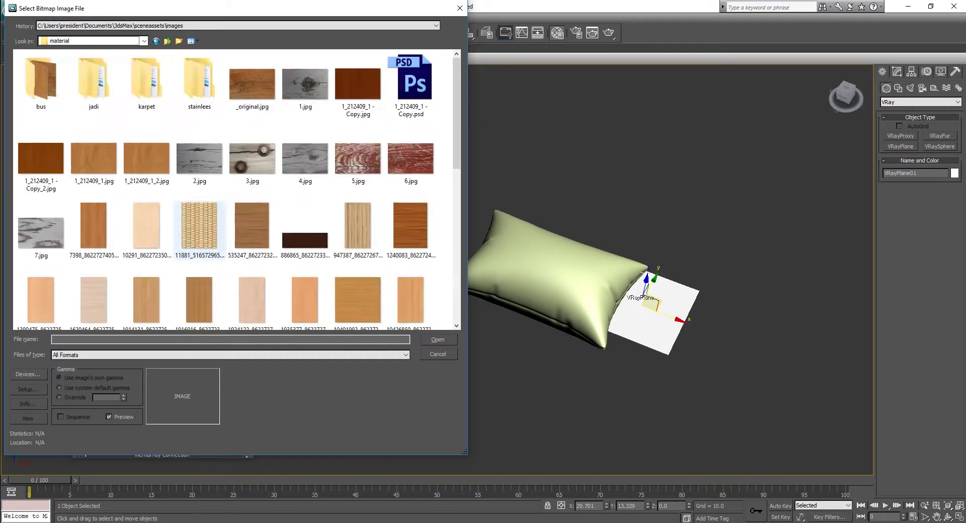
double_click(147, 81)
double_click(107, 66)
double_click(107, 66)
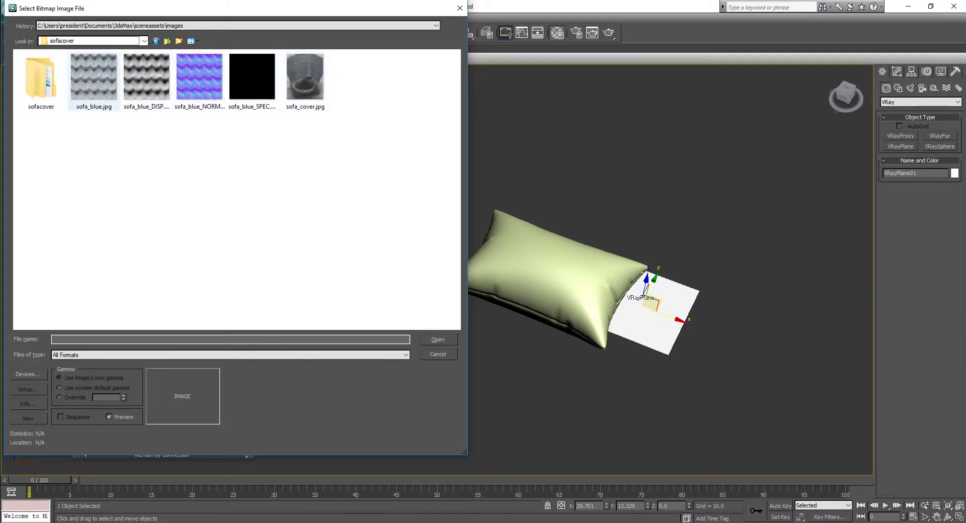
double_click(93, 78)
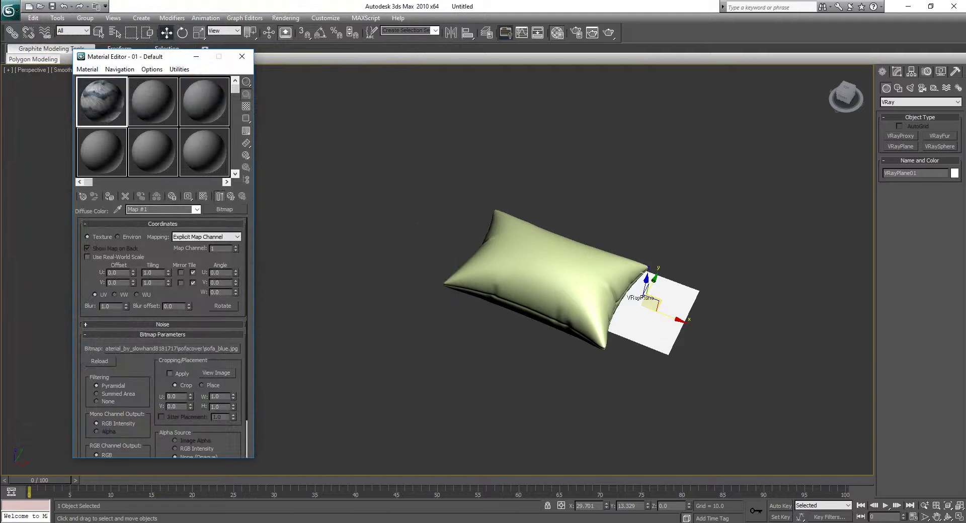
left_click_drag(101, 101, 546, 277)
left_click(919, 102)
left_click(896, 71)
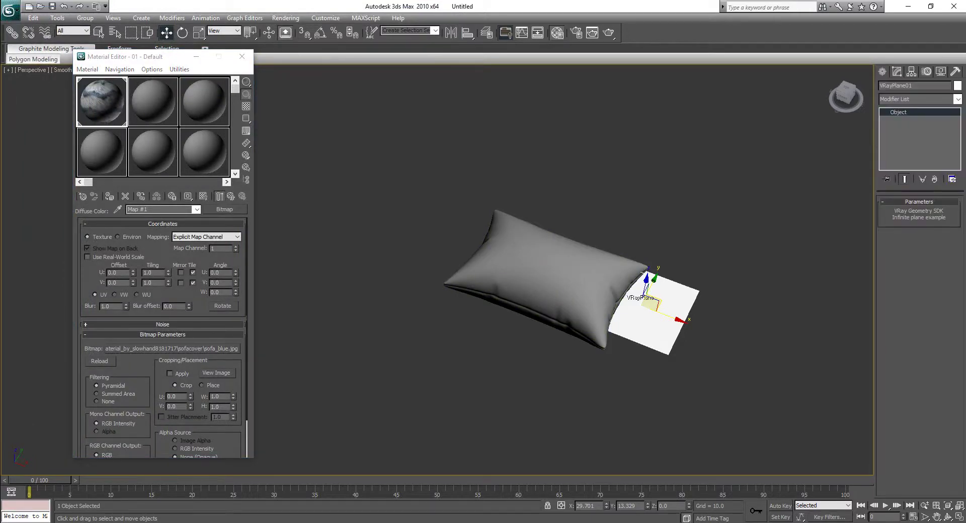
left_click(919, 99)
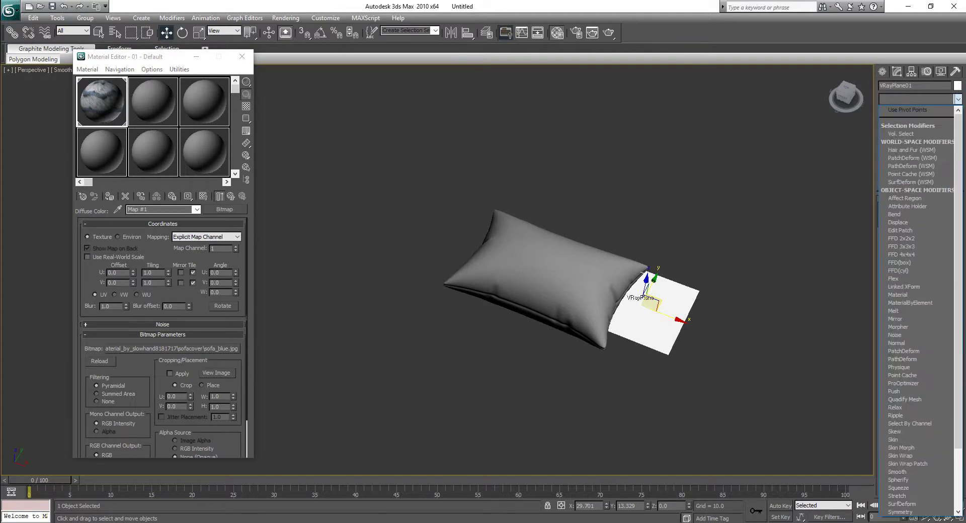
left_click(907, 125)
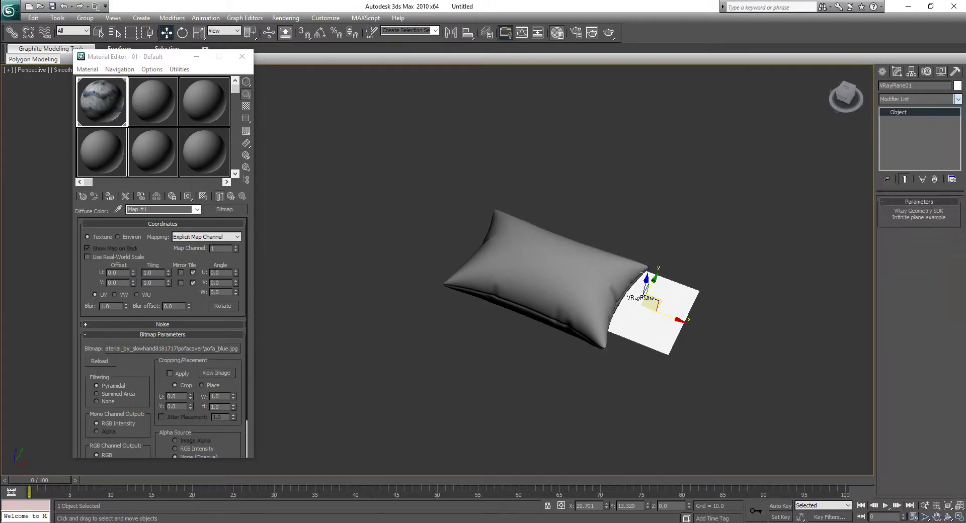
- Select the pillow, try an Unwrap UVW modifier on it and undo it
left_click(559, 274)
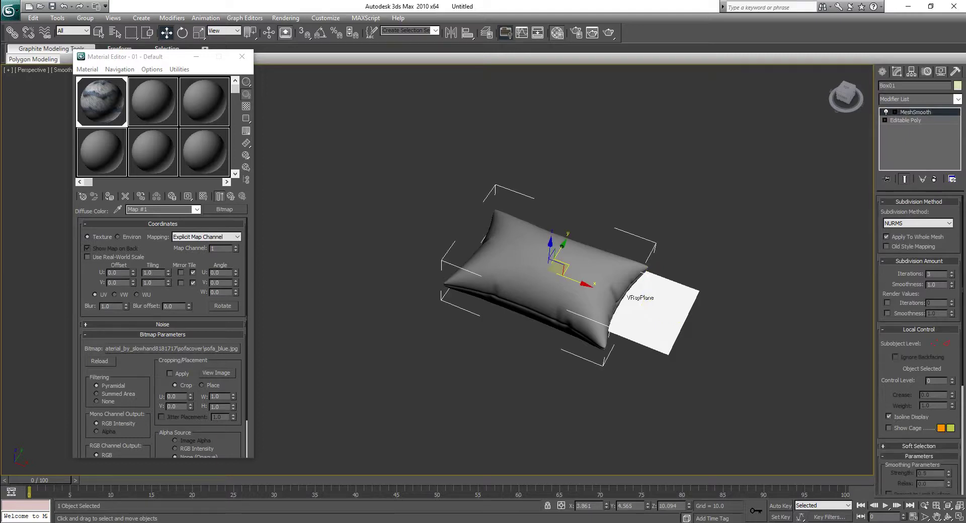
left_click(957, 99)
scroll(915, 312, "down", 20)
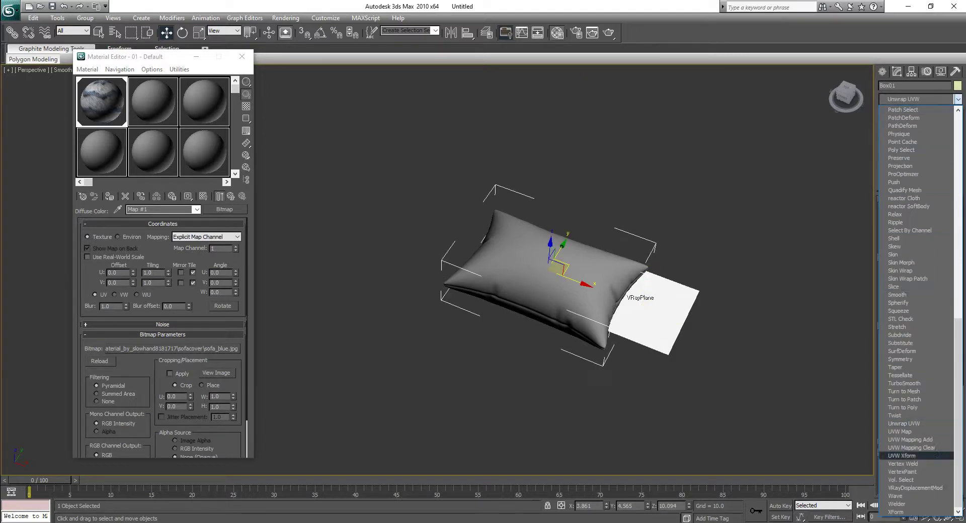
left_click(903, 424)
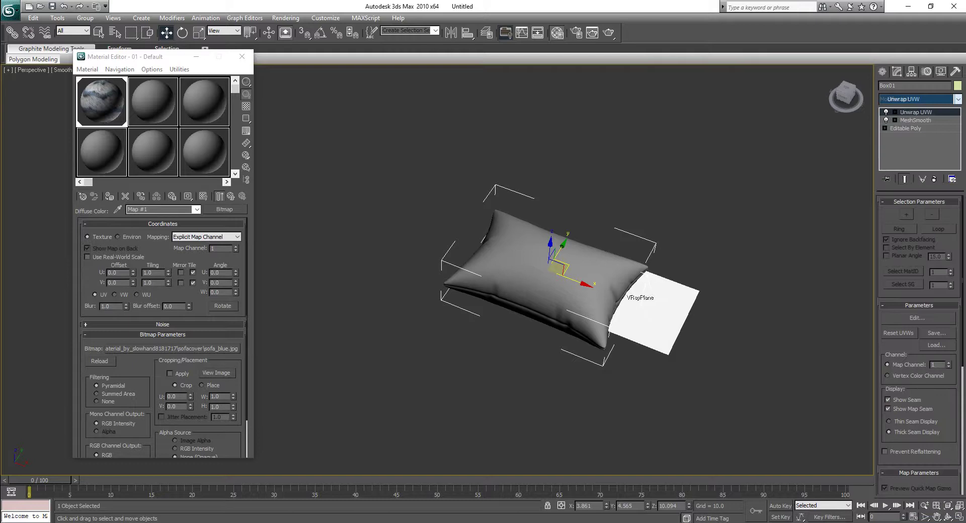
key("ctrl+z")
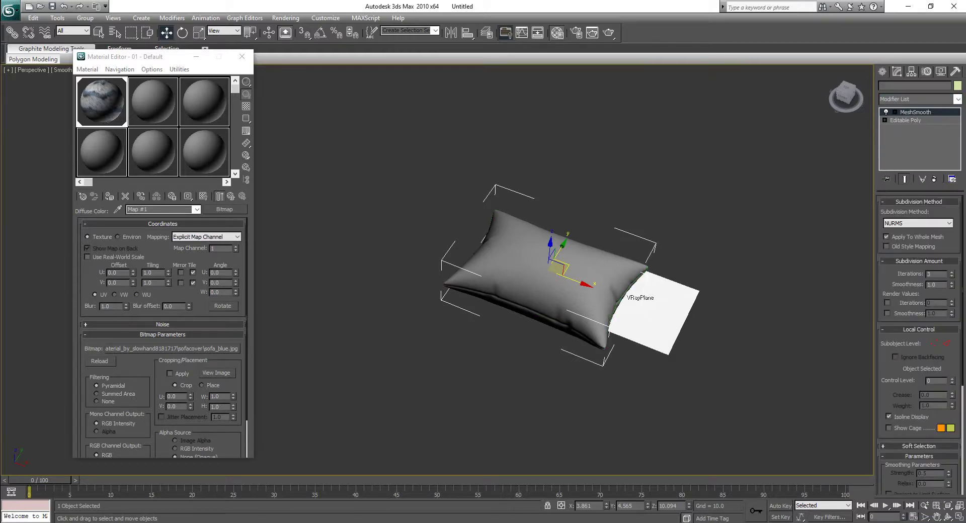
- Apply a UVW Map modifier to the pillow above its MeshSmooth
left_click(957, 99)
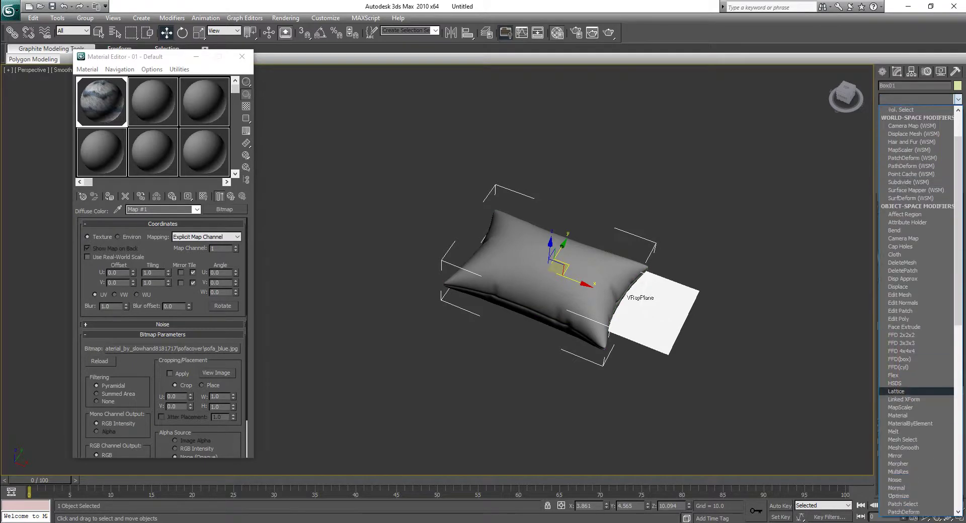
scroll(900, 423, "down", 5)
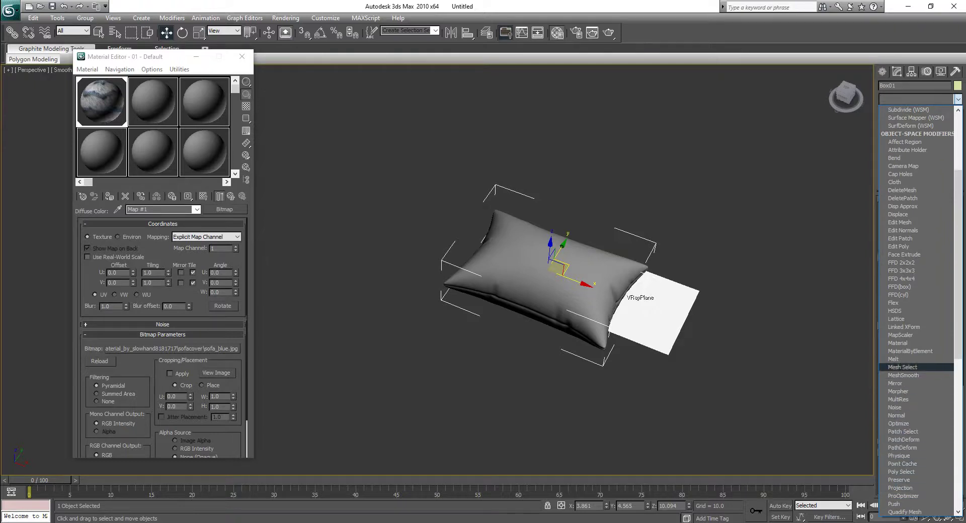
scroll(900, 382, "down", 4)
scroll(900, 402, "down", 6)
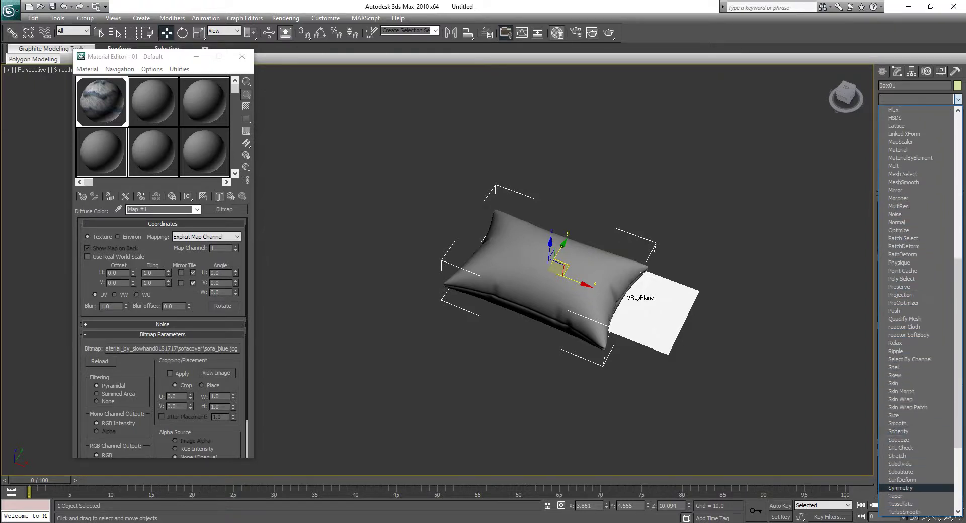
scroll(900, 432, "down", 3)
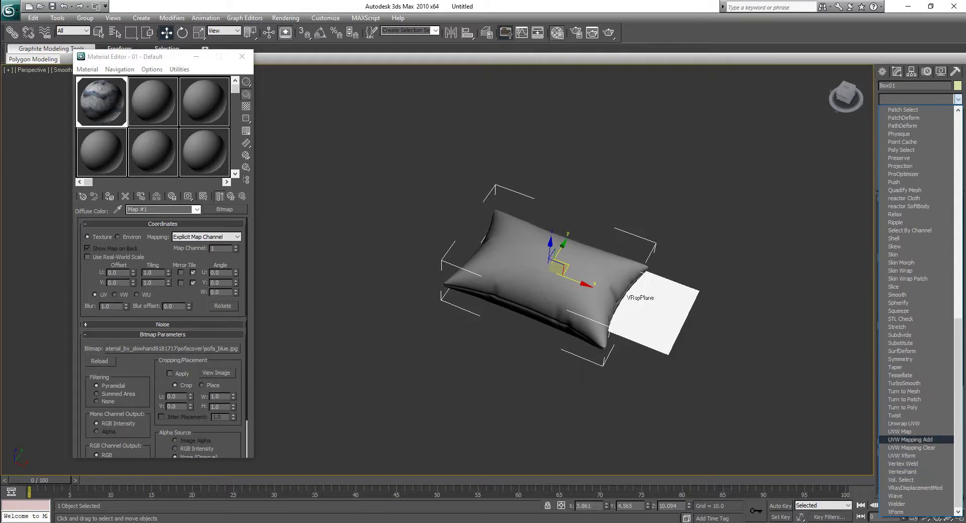
left_click(899, 431)
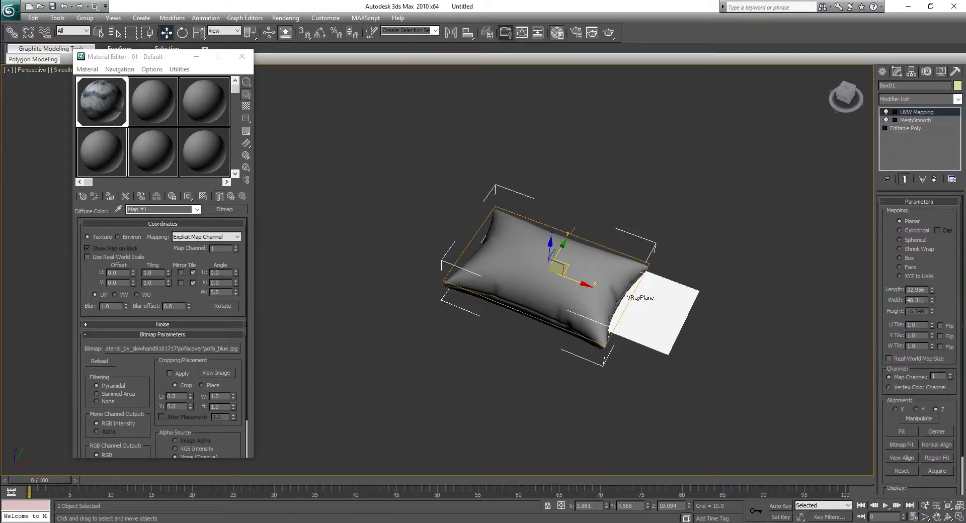
- Show the texture map in the viewport, set the pillow's UVW mapping type to Face, and close the Material Editor
left_click(203, 196)
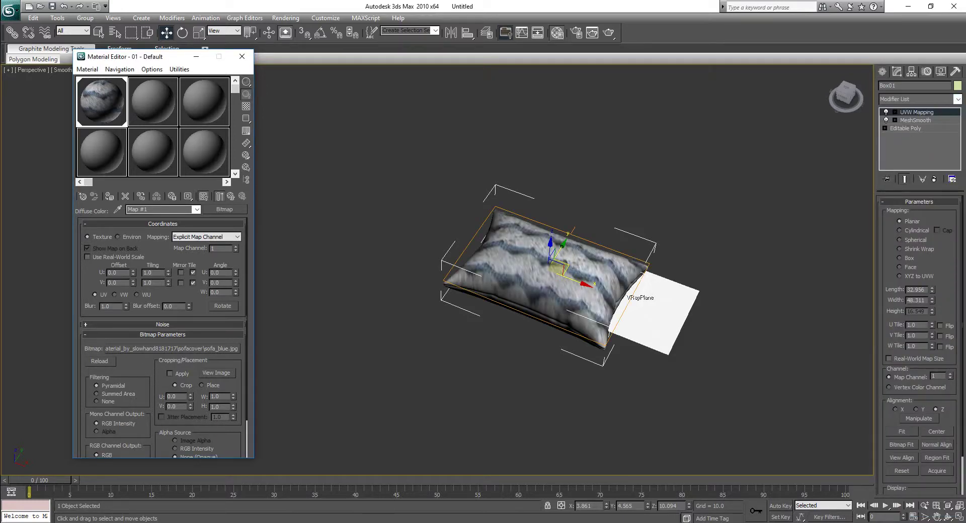
left_click(900, 258)
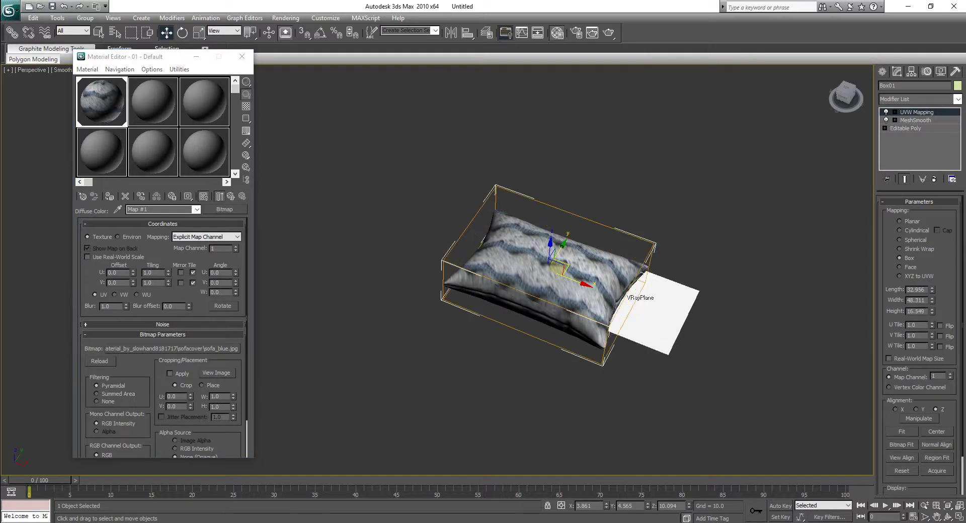
left_click(898, 267)
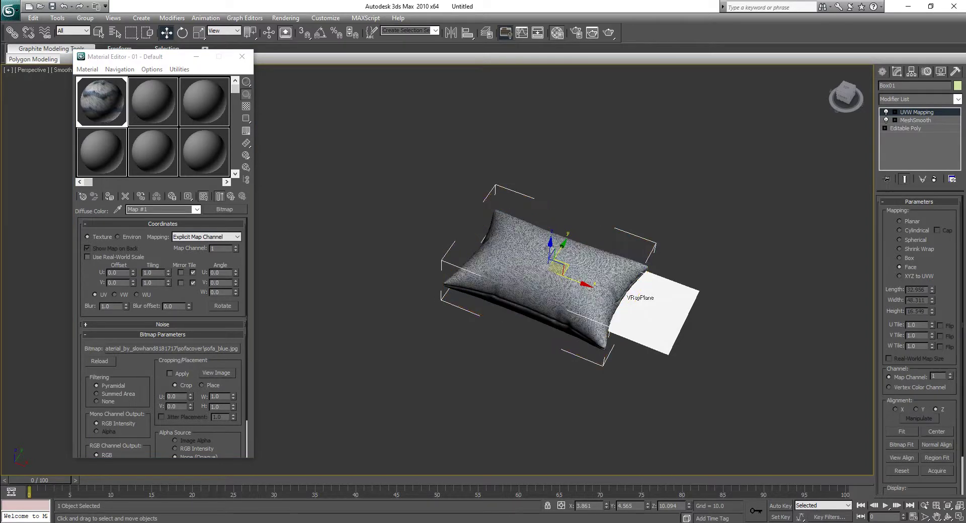
left_click(242, 56)
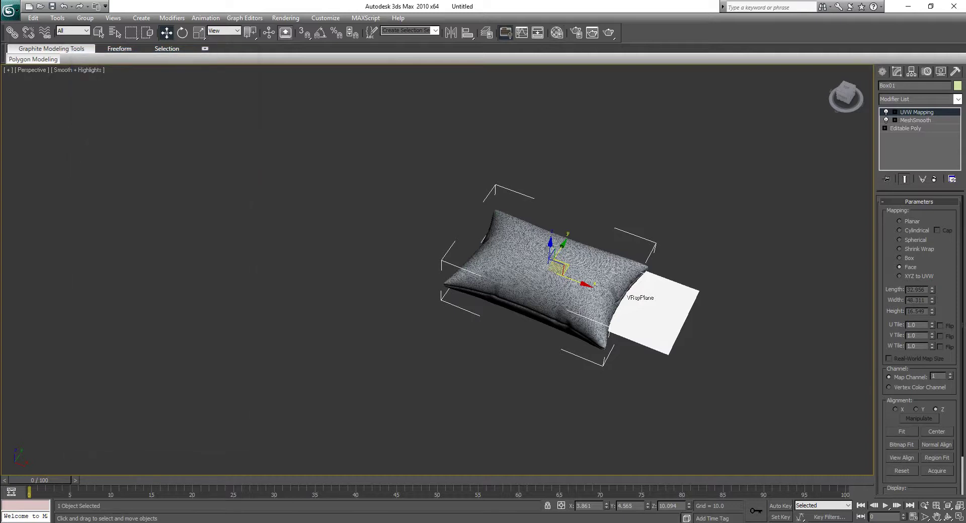
- Select the pillow's MeshSmooth level and rotate the pillow to stand tilted upright
middle_click_drag(549, 271, 450, 287)
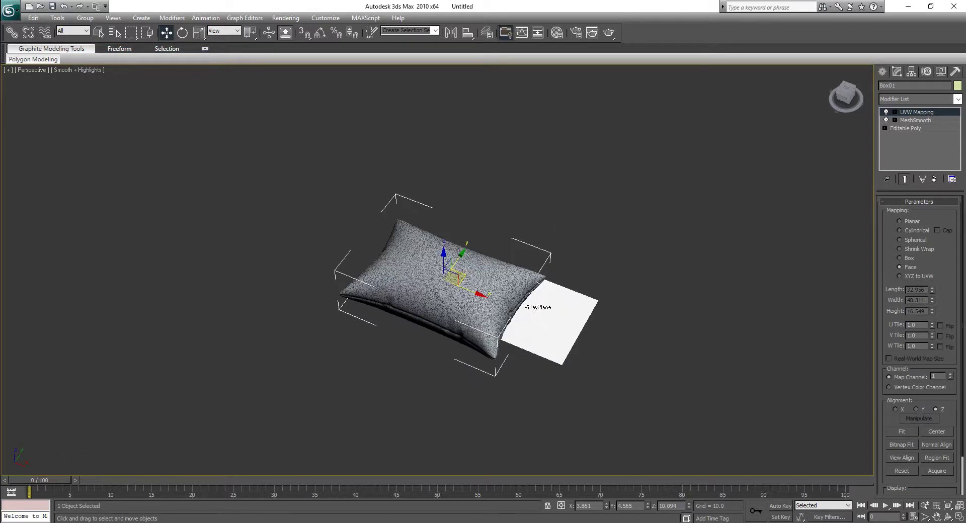
left_click(915, 120)
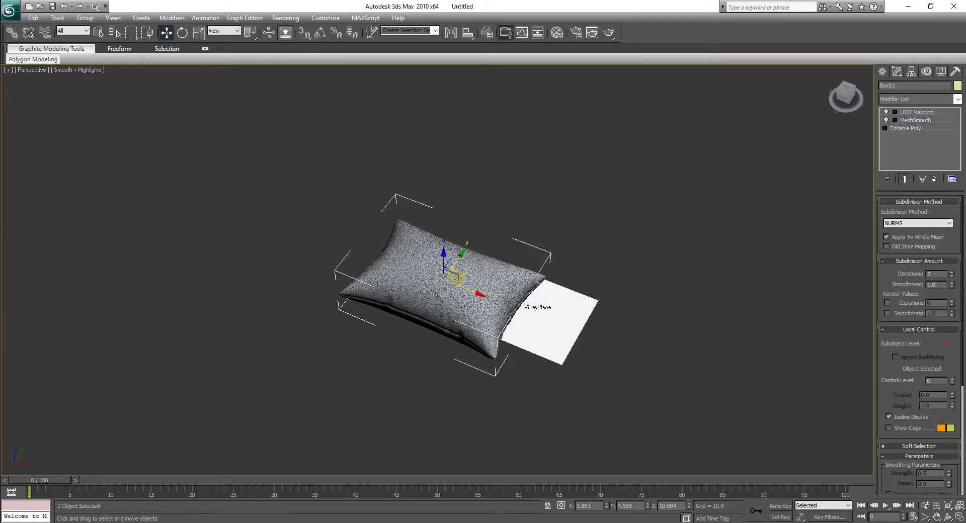
right_click(439, 251)
left_click(481, 265)
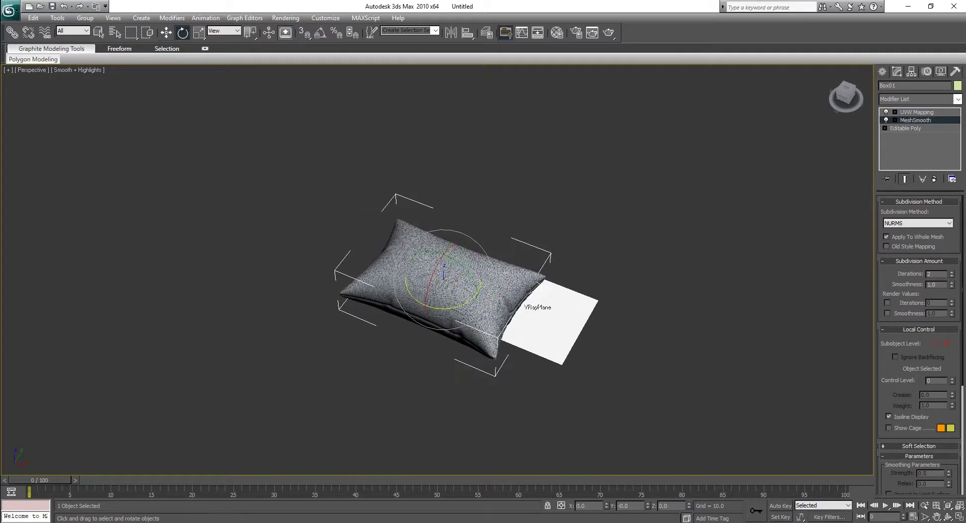
left_click_drag(436, 268, 424, 300)
- Move a duplicate of the pillow along the X axis to sit beside the original
right_click(437, 296)
left_click(470, 303)
mouse_move(457, 277)
left_mouse_down()
mouse_move(551, 278)
mouse_move(584, 302)
mouse_move(648, 292)
left_mouse_up()
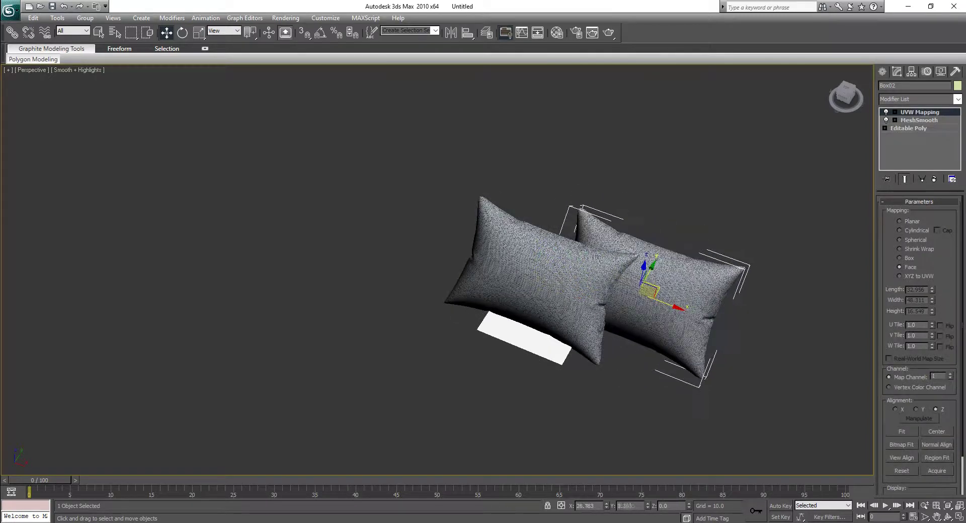
key("Return")
- Rotate the copied pillow about its vertical axis so it stands at an angle to the original
right_click(651, 300)
left_click(669, 323)
left_click_drag(651, 321, 677, 310)
- Reposition the copied pillow in the Top view so it sits partly behind the original, and switch to the Front view
key("t")
middle_click_drag(557, 193, 578, 249)
right_click(578, 249)
left_click(594, 261)
scroll(530, 242, "up", 5)
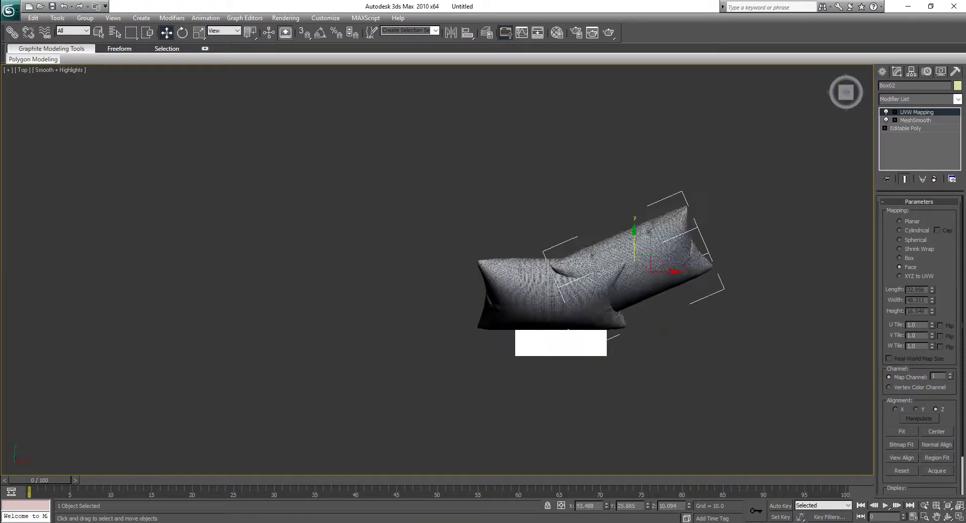
left_click_drag(630, 291, 612, 231)
key("f")
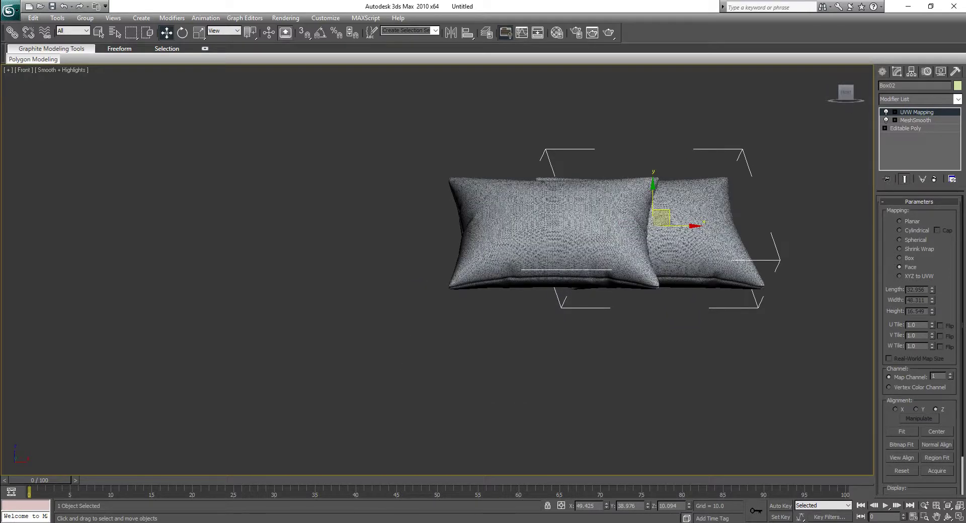
- Select both pillows and raise them slightly in the Front view
middle_click_drag(616, 214, 583, 229)
scroll(582, 229, "up", 3)
key("ctrl+a")
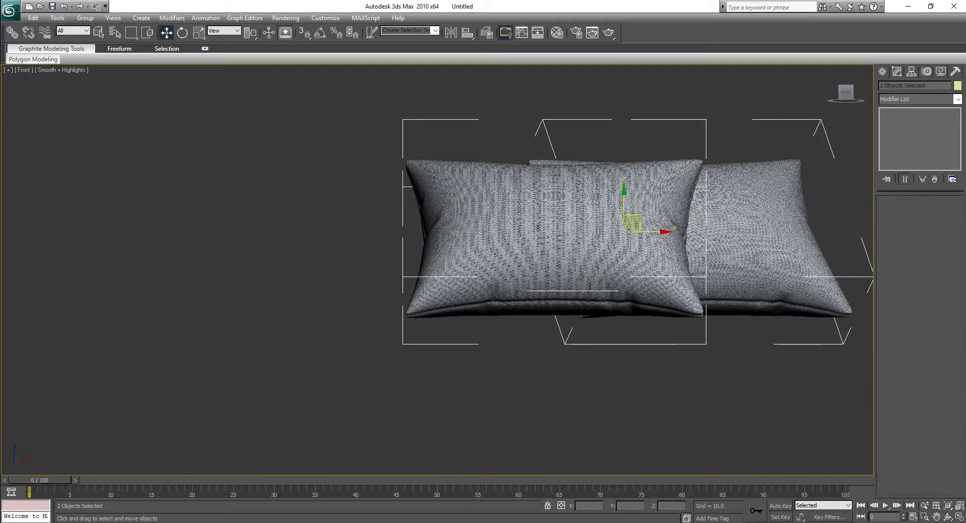
left_click_drag(623, 199, 623, 175)
- Frame both pillows in the Perspective view and enlarge the render region to cover the whole safe frame
middle_click_drag(624, 175, 321, 305)
key("p")
scroll(441, 390, "down", 4)
scroll(440, 390, "up", 2)
scroll(373, 340, "up", 3)
left_click(593, 33)
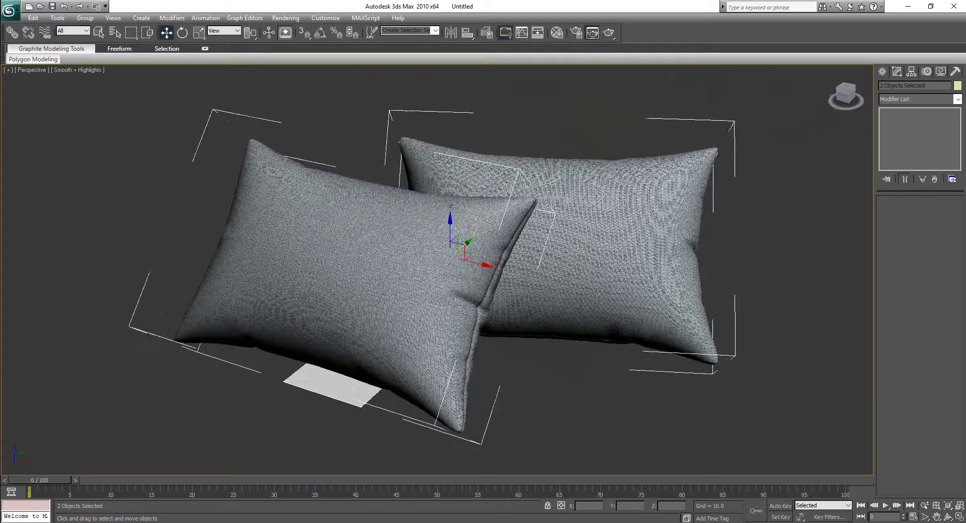
left_click(290, 106)
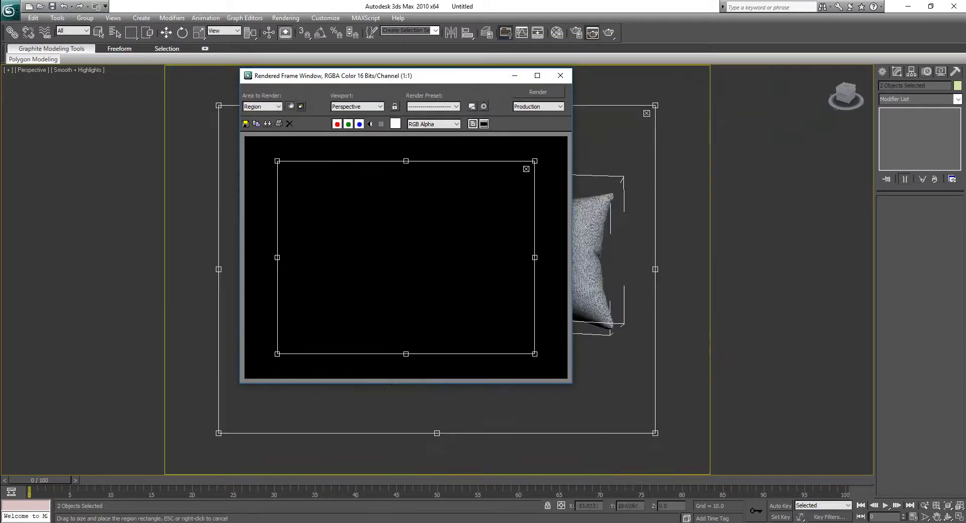
left_click(560, 75)
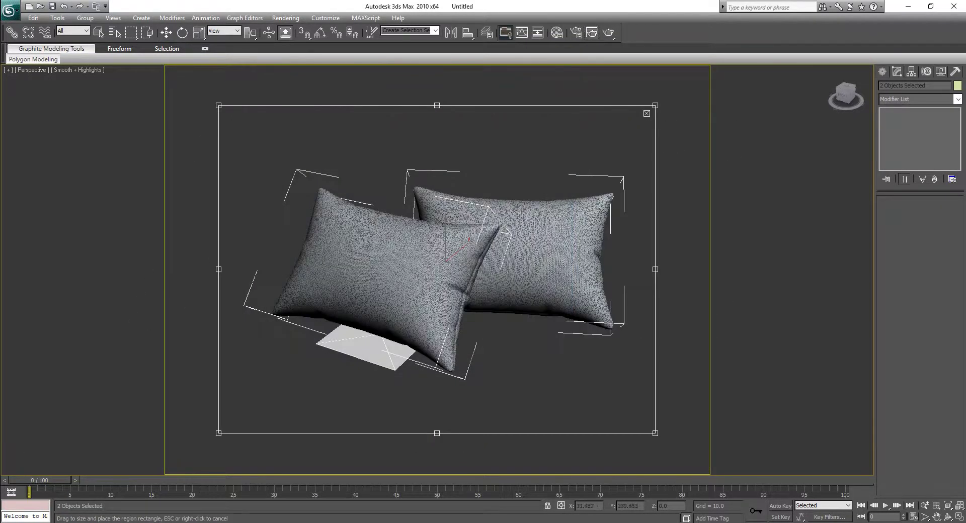
left_click_drag(655, 105, 709, 65)
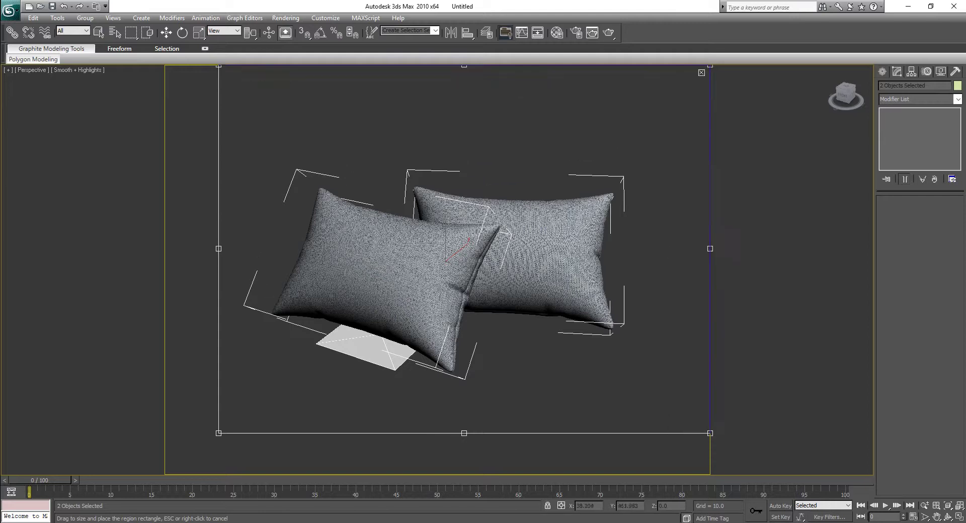
left_click_drag(218, 433, 164, 473)
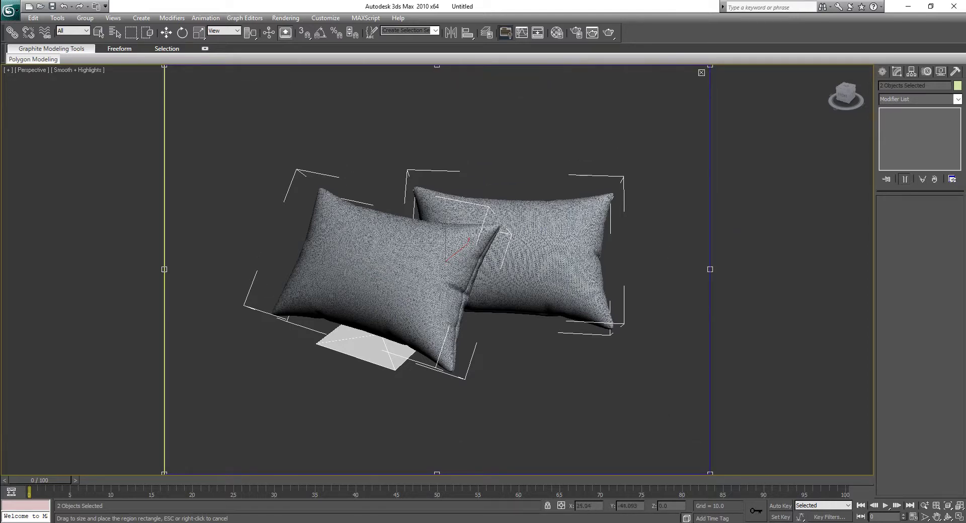
- Set the render output size to 800x600 and render the Perspective view
left_click(576, 33)
left_click(228, 86)
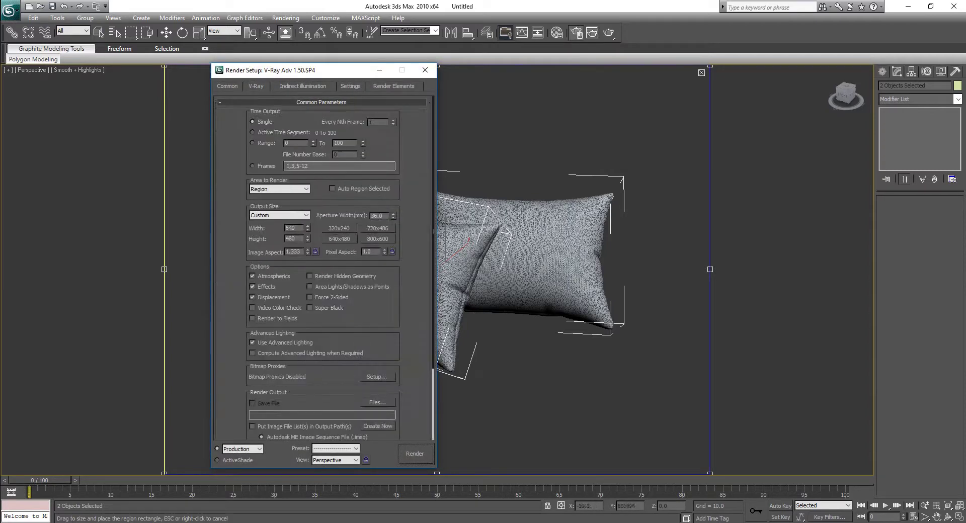
left_click(378, 239)
left_click(415, 453)
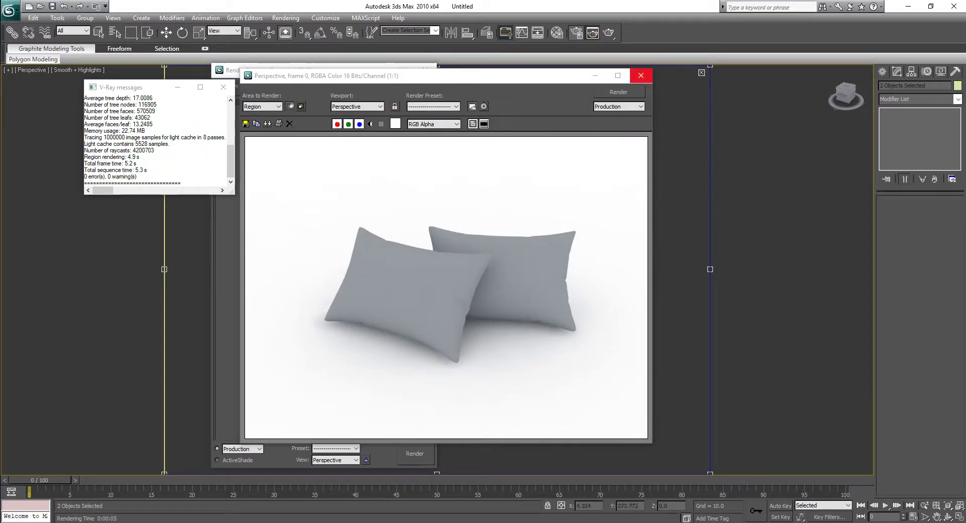
- Close the first render, review the V-Ray system and indirect illumination settings, and re-render a closer Perspective view of both pillows
left_click(640, 75)
left_click(350, 86)
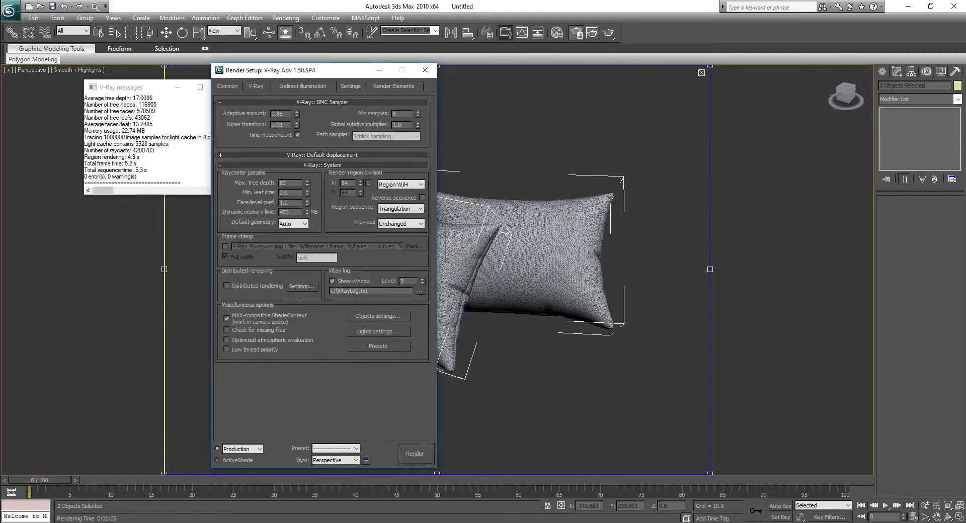
left_click(303, 87)
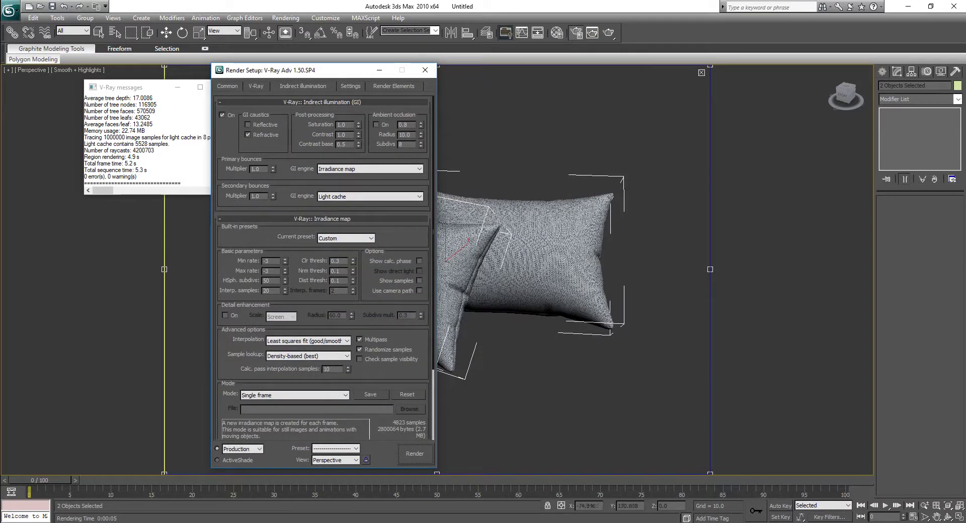
left_click(425, 70)
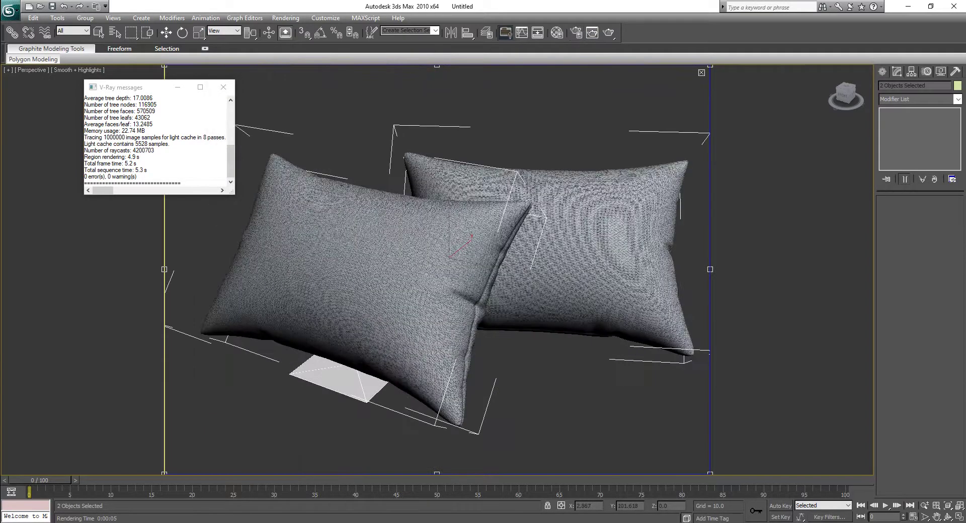
left_click(222, 86)
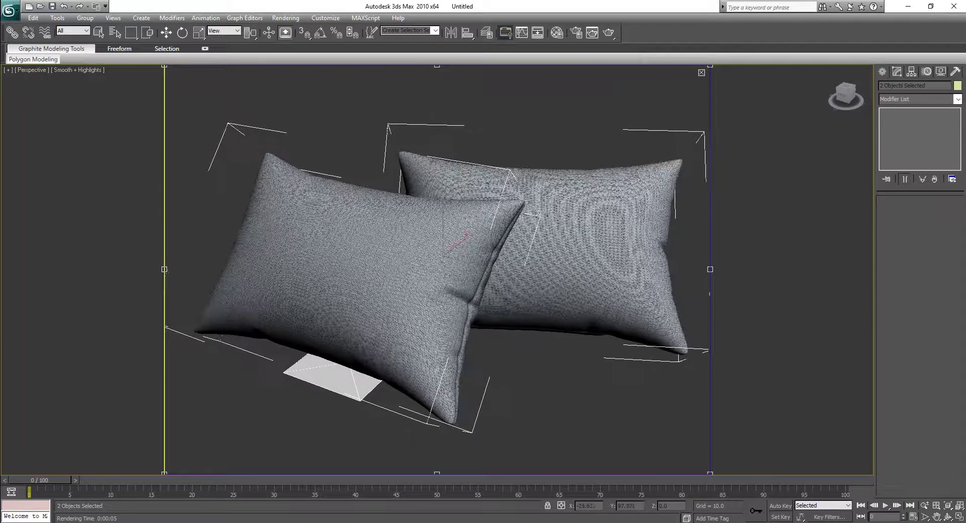
key("shift+q")
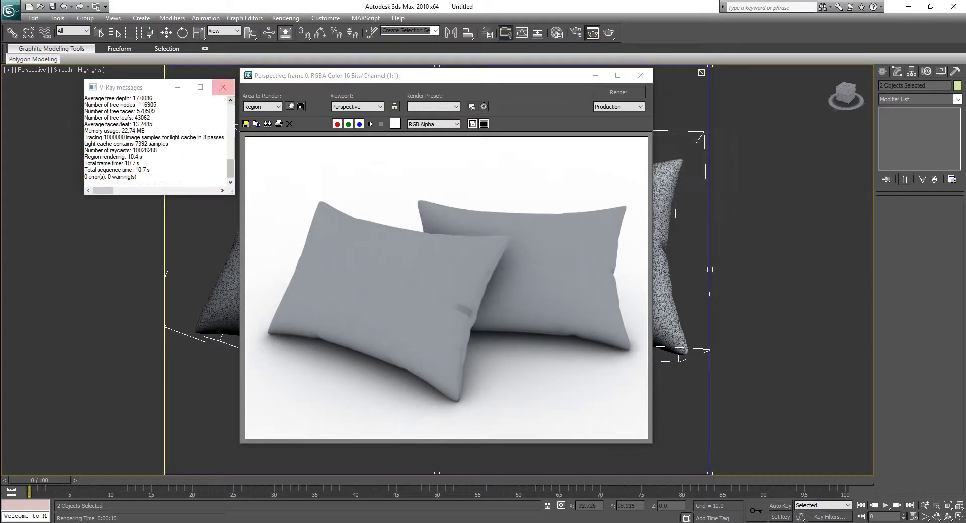
- Switch to Notepad, replace all text with "sekian dan terimakasih,...." and move its window clear of the rendered image
key("alt+Tab")
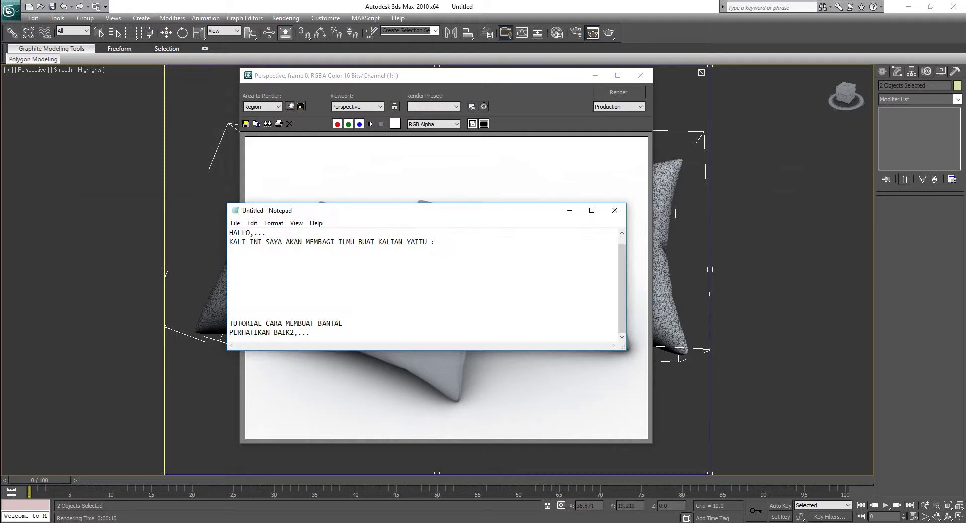
key("ctrl+a")
type("s")
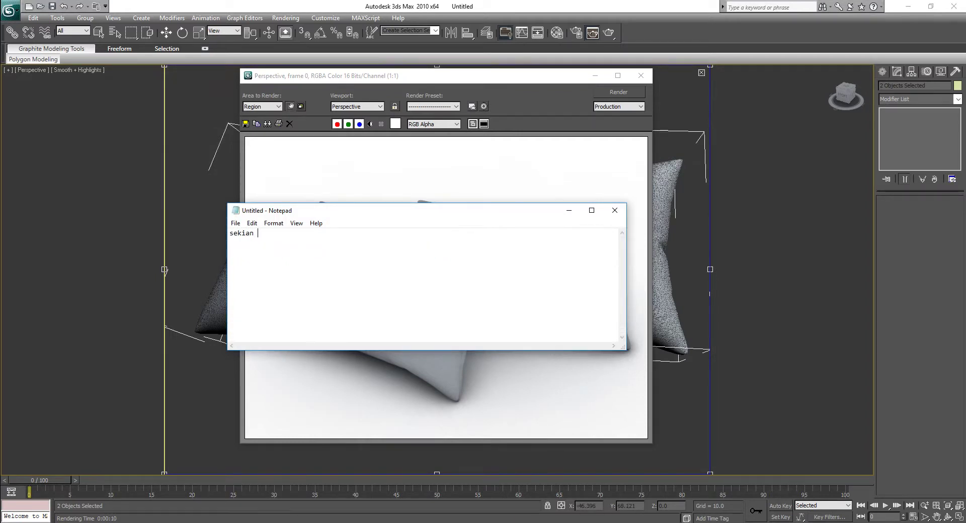
type("terimakasih,....")
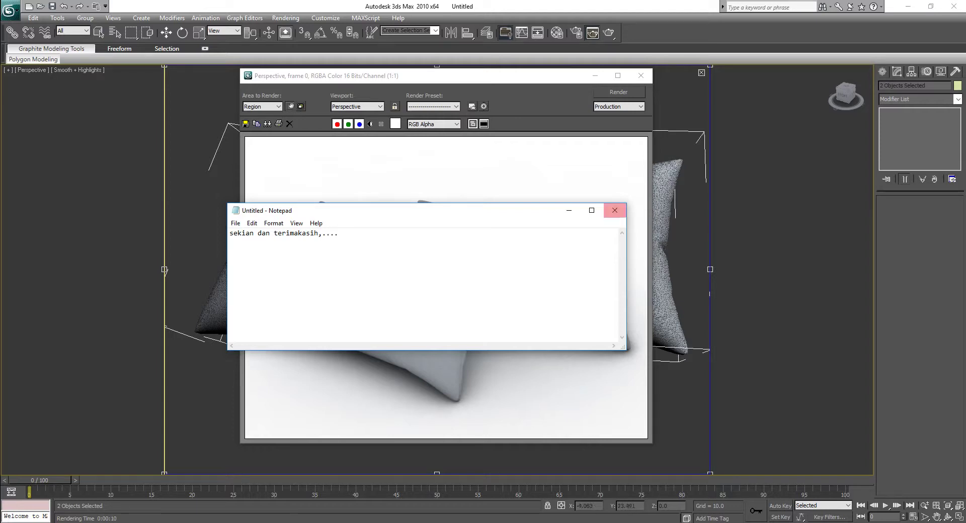
left_click_drag(543, 210, 772, 319)
left_click_drag(629, 318, 836, 222)
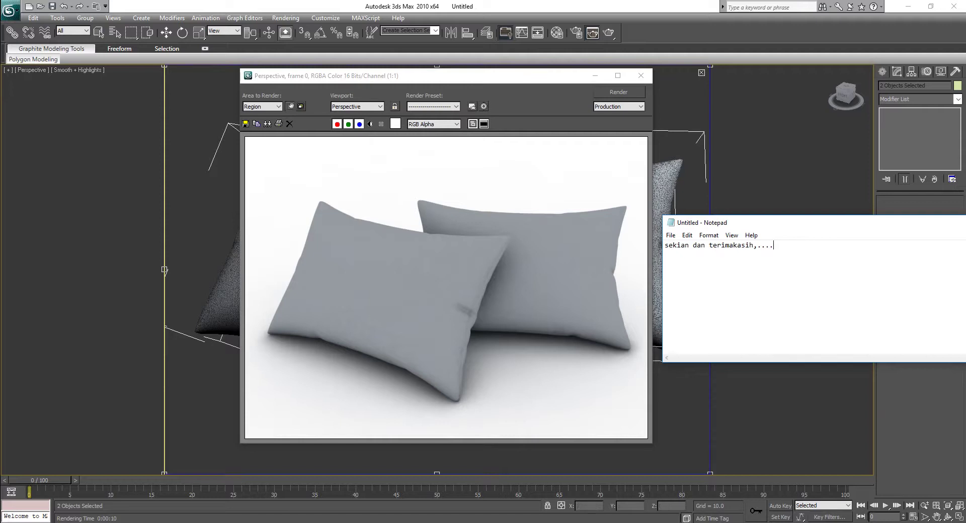